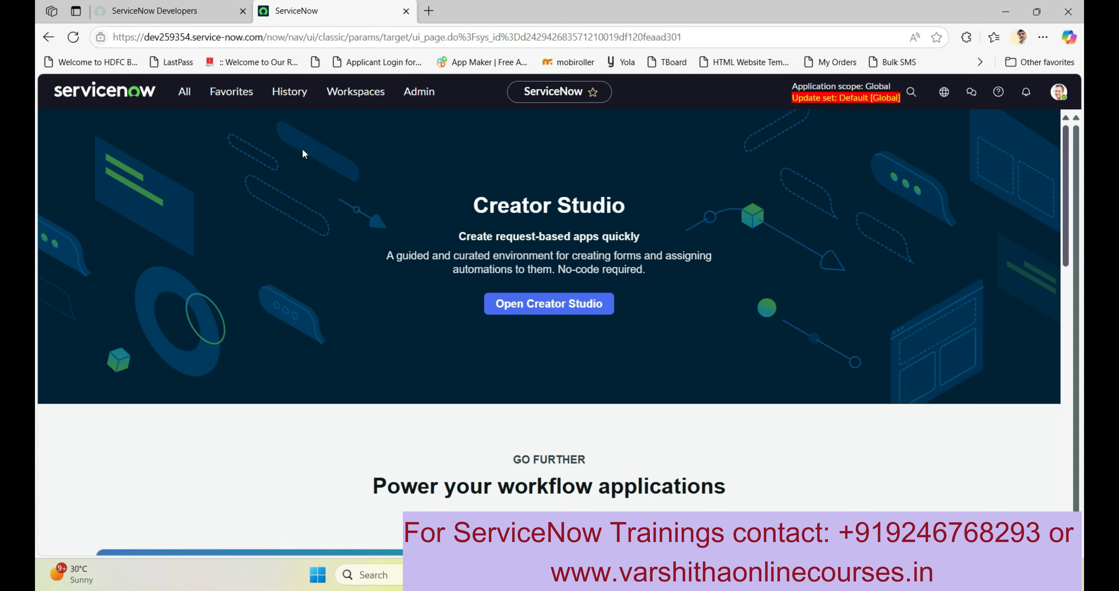
# Open a blank new incident form by running incident.form from the application navigator.
pyautogui.click(183, 100)
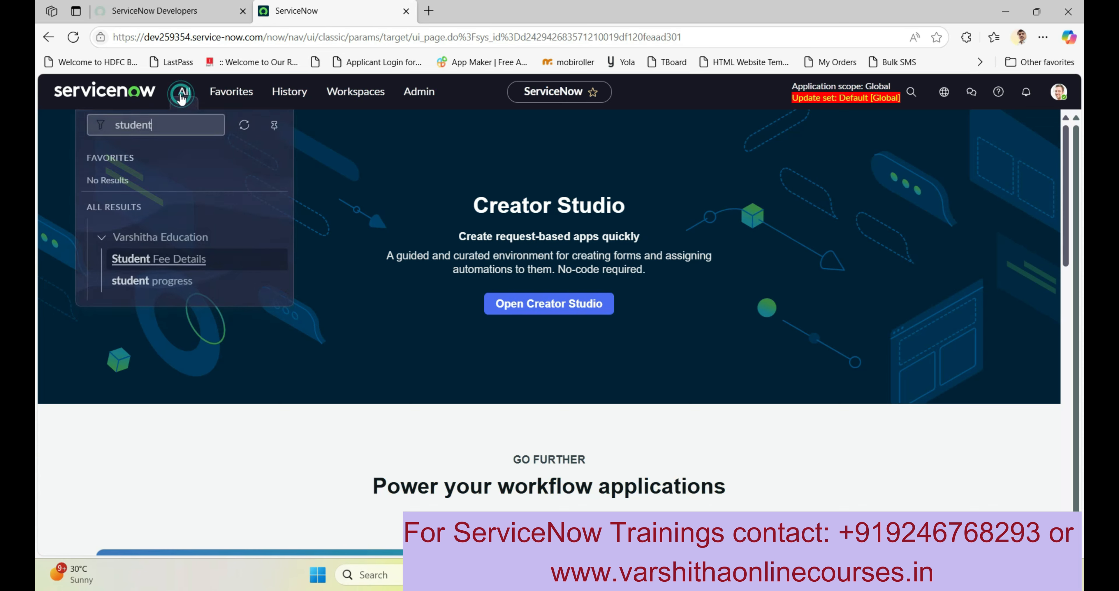
pyautogui.click(209, 128)
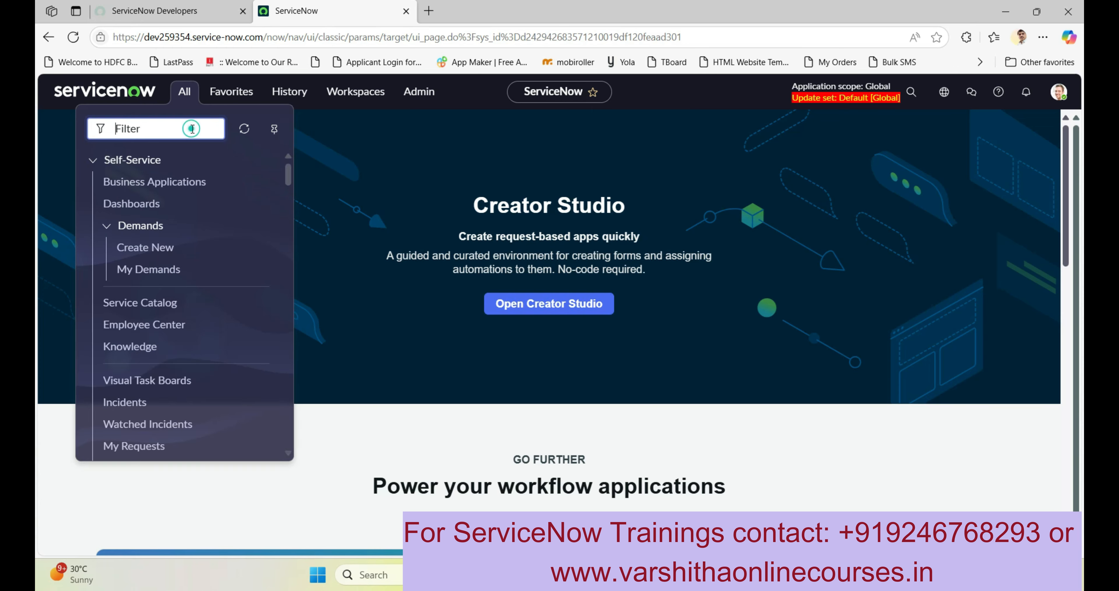
pyautogui.write('incident')
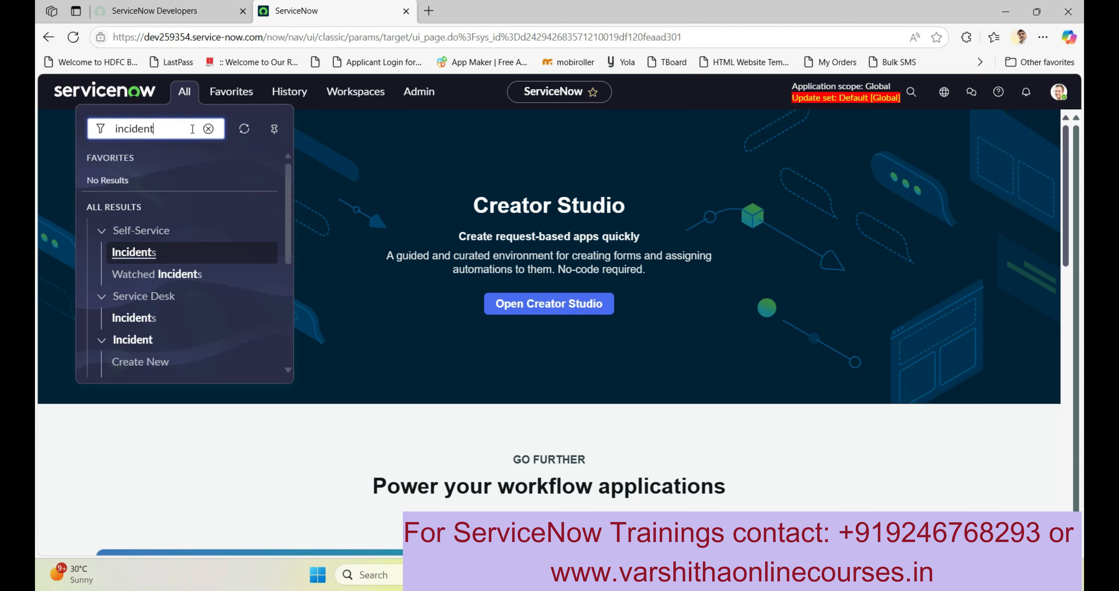
pyautogui.write('.form')
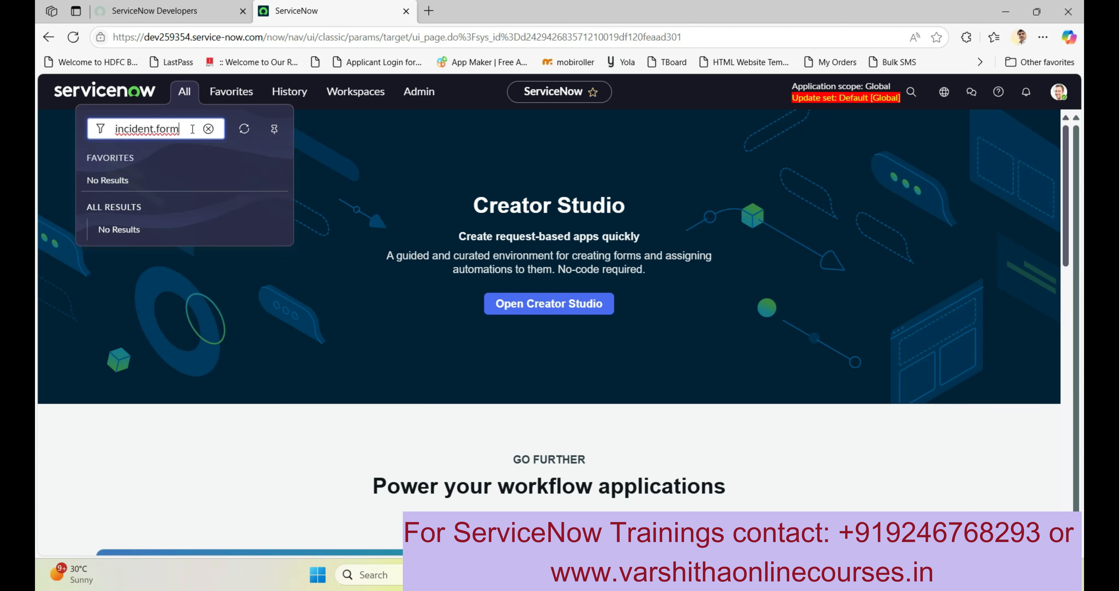
pyautogui.press('Return')
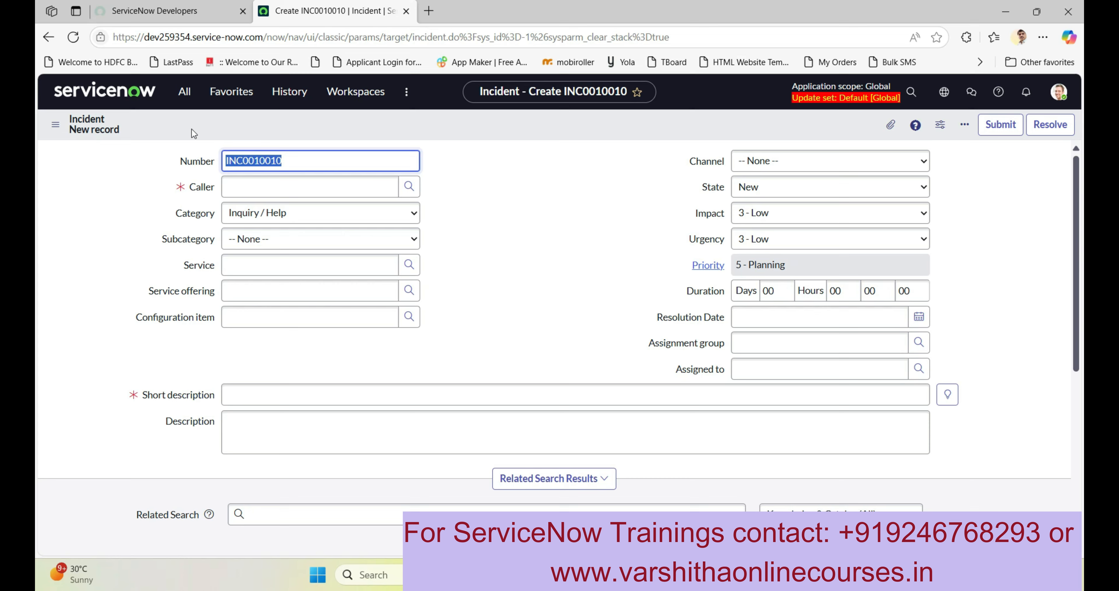
# Show the template bar on the incident form and start creating a new template from it.
pyautogui.click(962, 125)
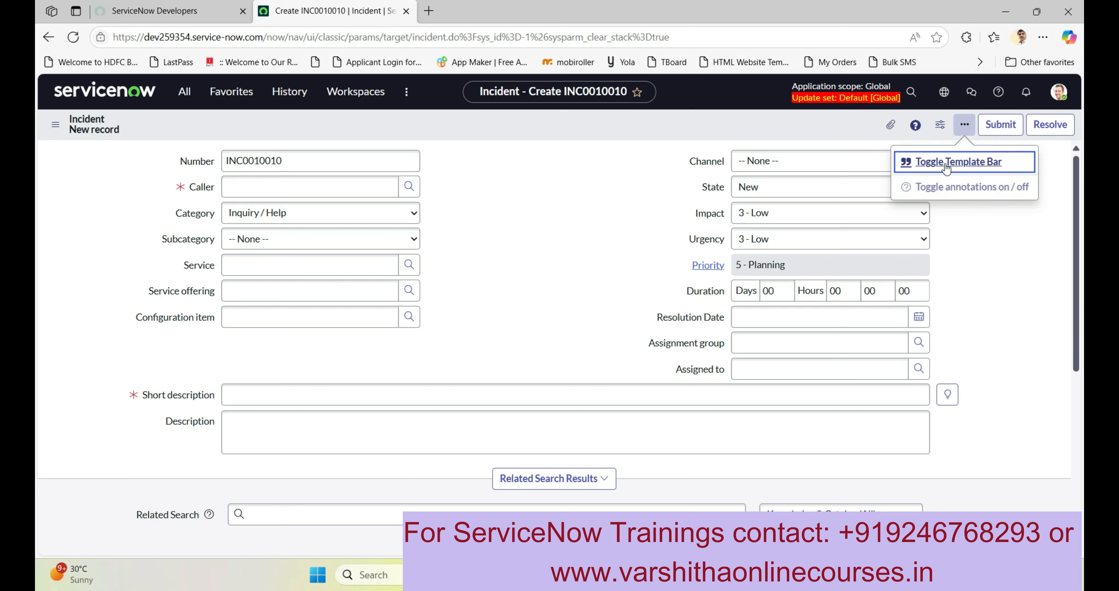
pyautogui.click(956, 163)
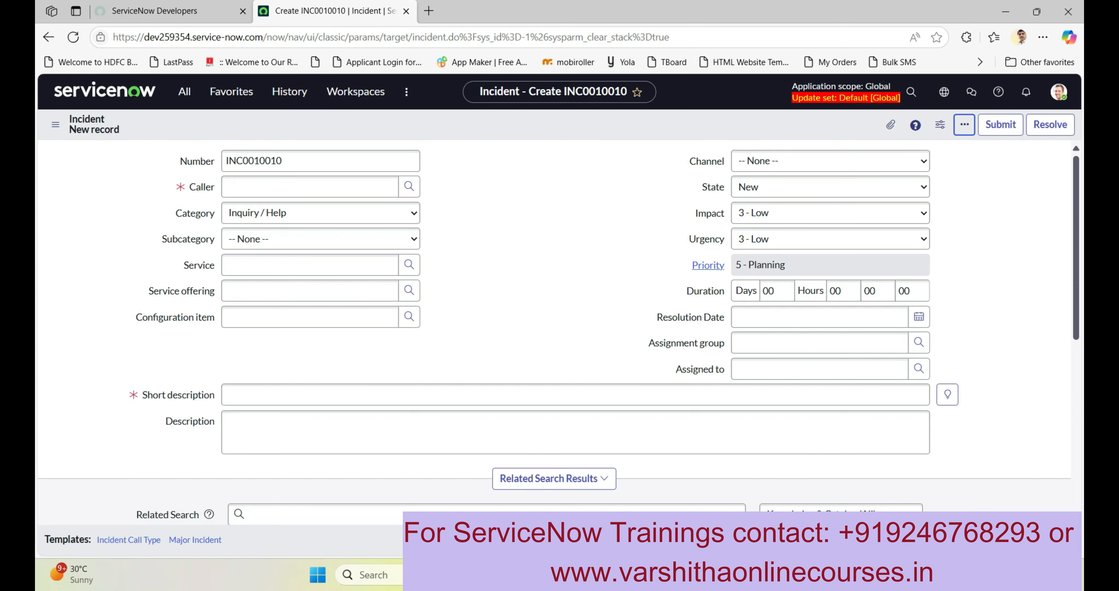
pyautogui.click(1012, 515)
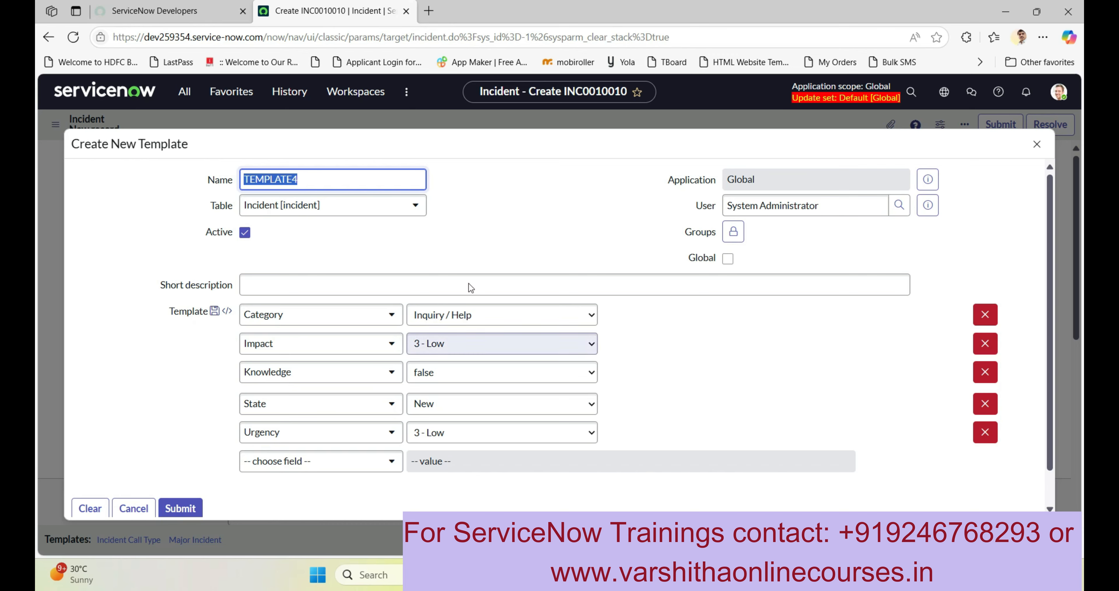
# Name the new incident template "High priority template".
pyautogui.click(454, 213)
pyautogui.click(337, 181)
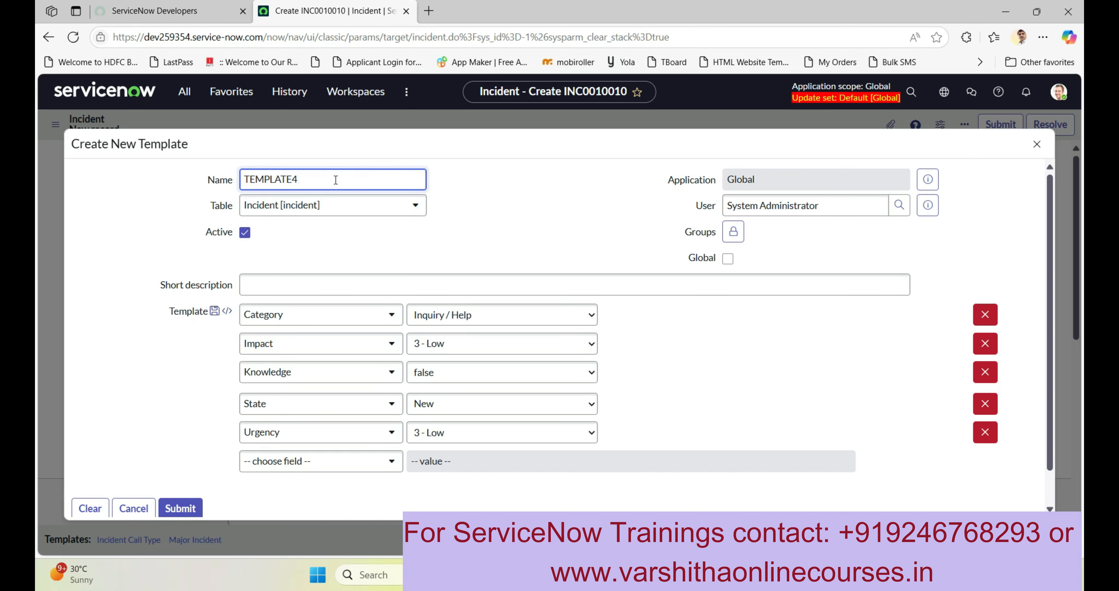
pyautogui.press('BackSpace')
pyautogui.press('BackSpace')
pyautogui.press('BackSpace')
pyautogui.press('BackSpace')
pyautogui.press('BackSpace')
pyautogui.press('BackSpace')
pyautogui.press('BackSpace')
pyautogui.press('BackSpace')
pyautogui.press('BackSpace')
pyautogui.write('High pr')
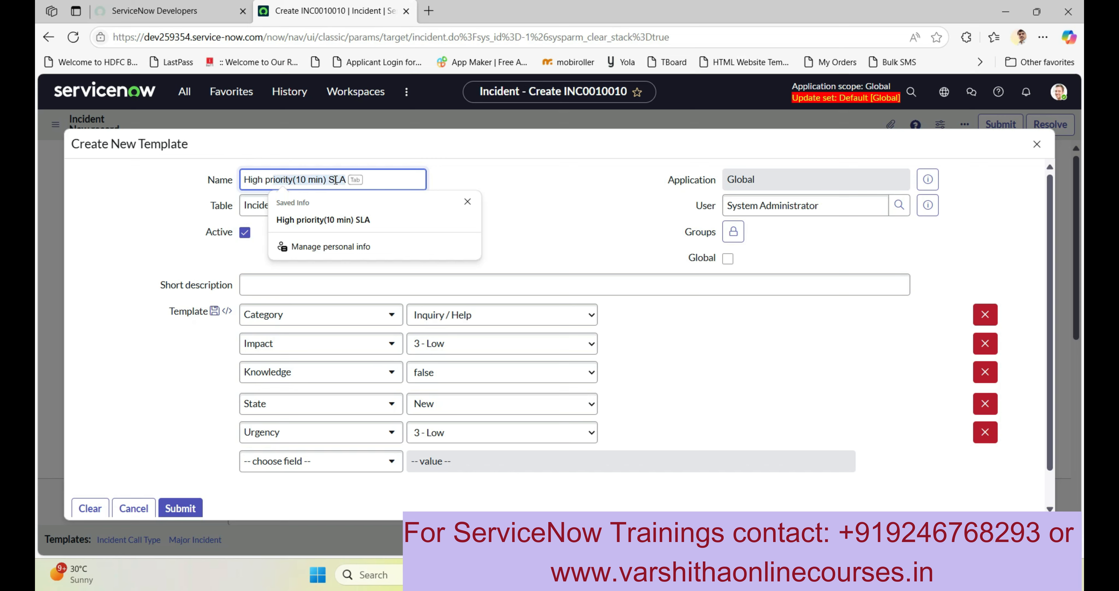
pyautogui.write('iority template')
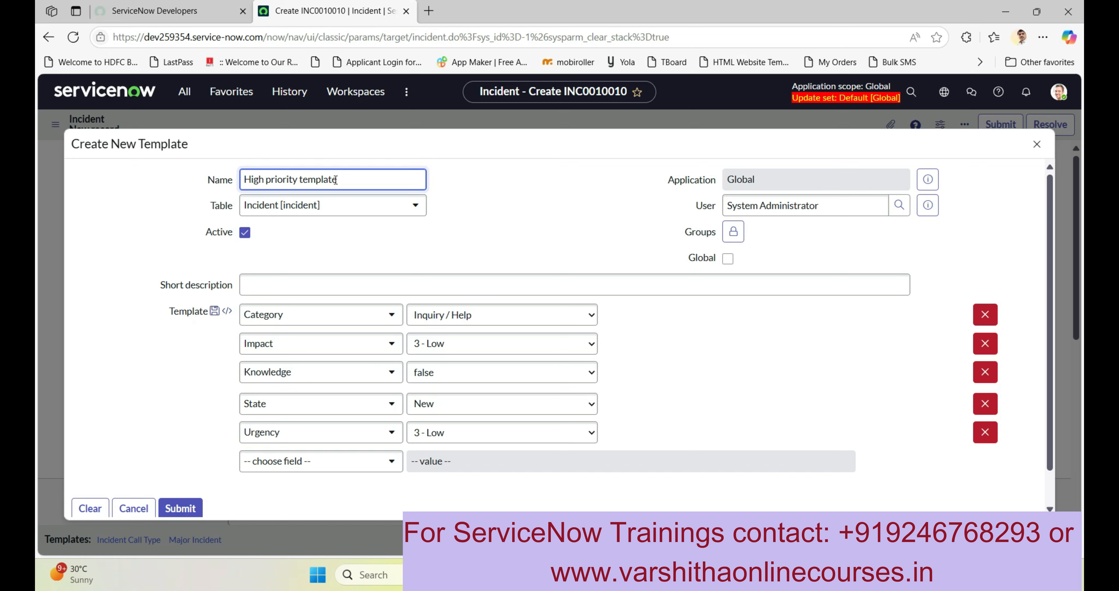
# Make the template global and set its own short description to "This is for testing template creation".
pyautogui.click(737, 238)
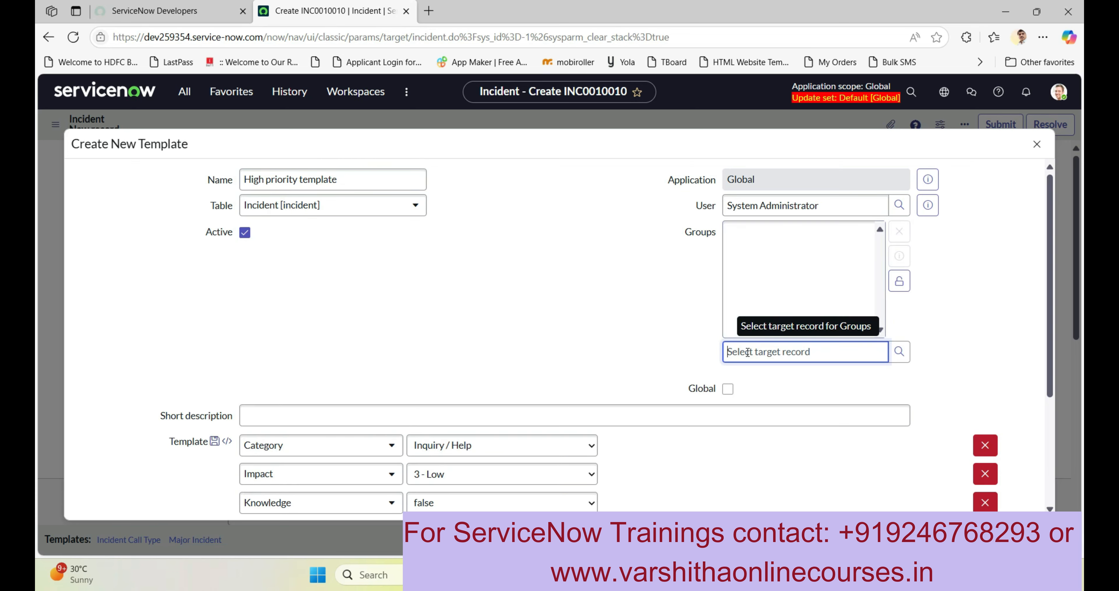
pyautogui.click(900, 280)
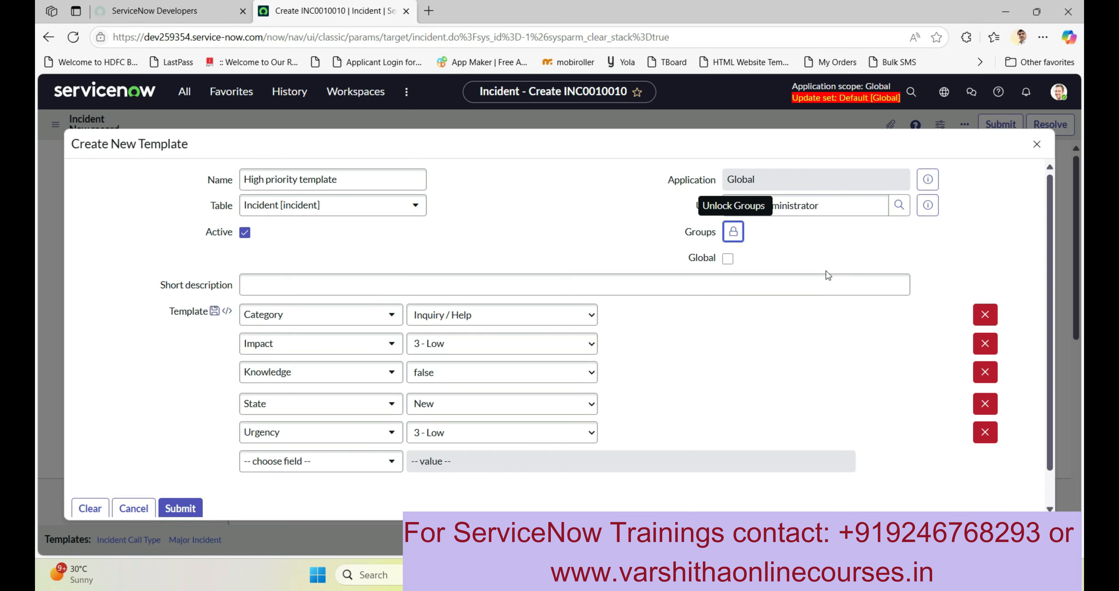
pyautogui.click(734, 258)
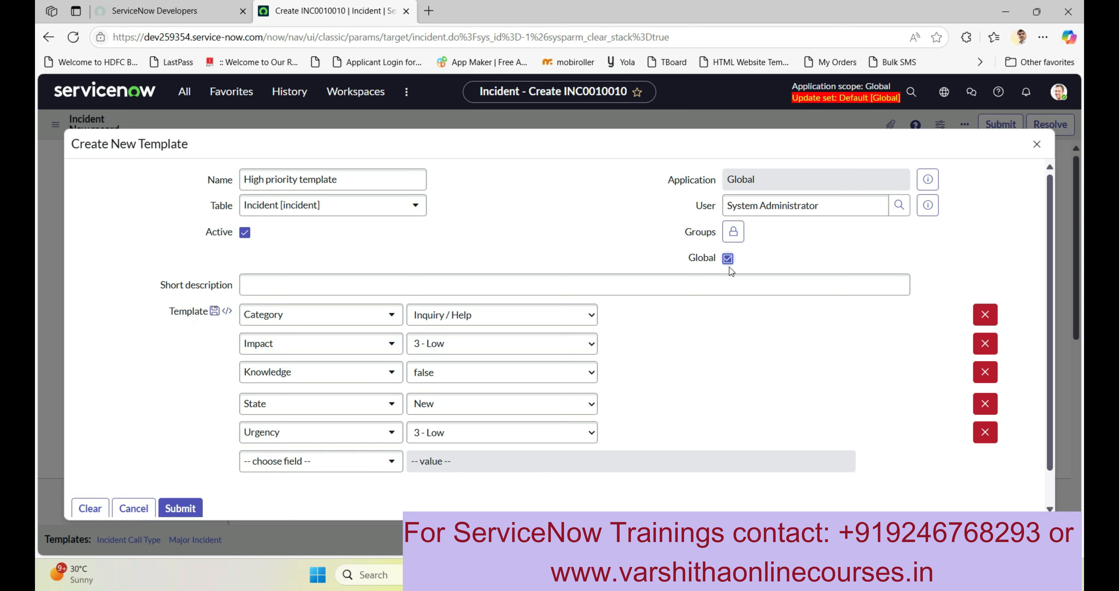
pyautogui.click(644, 282)
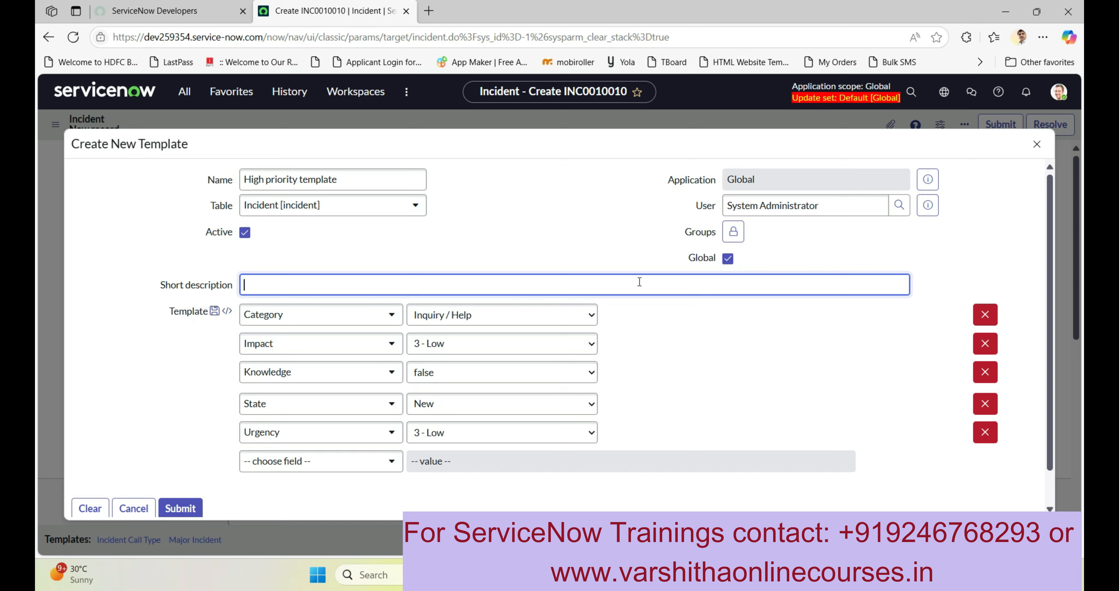
pyautogui.write('This is for testing template cre')
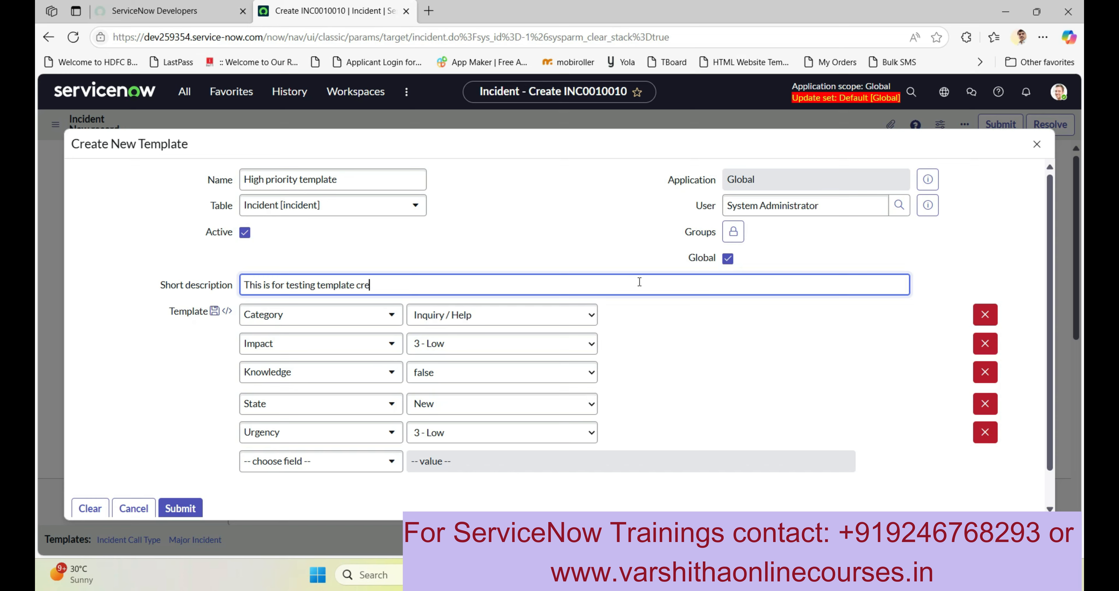
pyautogui.write('ation')
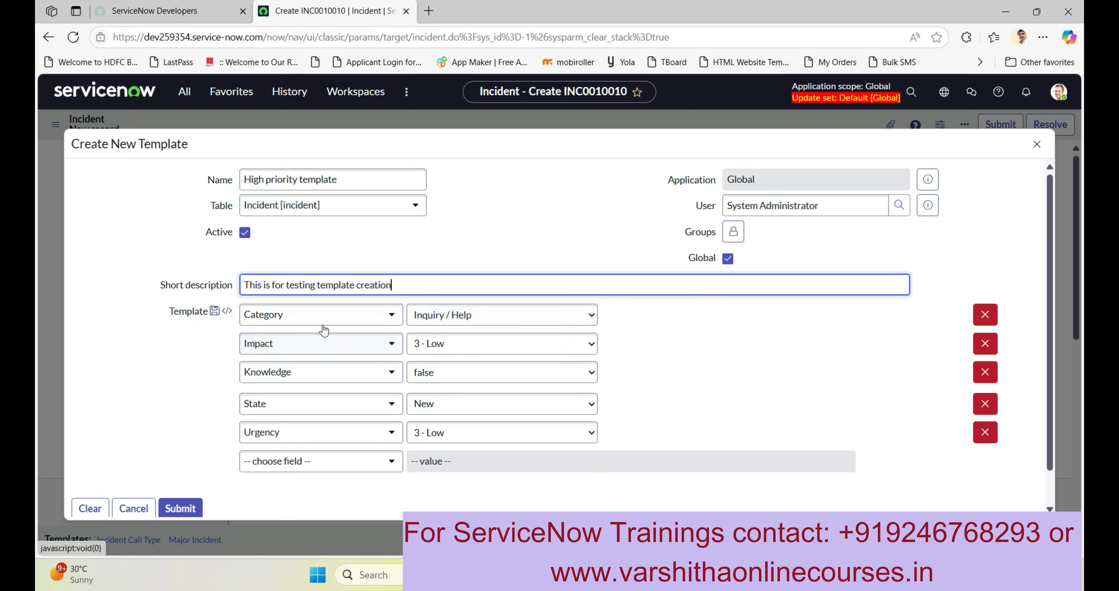
# Set the template values to Category Software, Impact 1 - High, Knowledge true, State New and Urgency 1 - High.
pyautogui.click(421, 316)
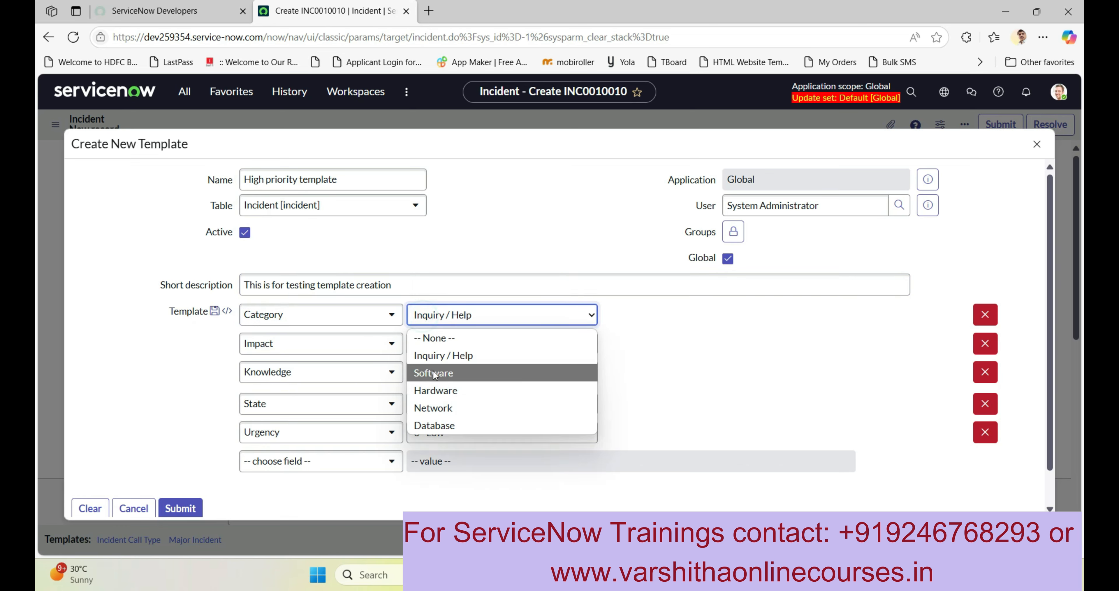
pyautogui.click(435, 373)
pyautogui.click(438, 343)
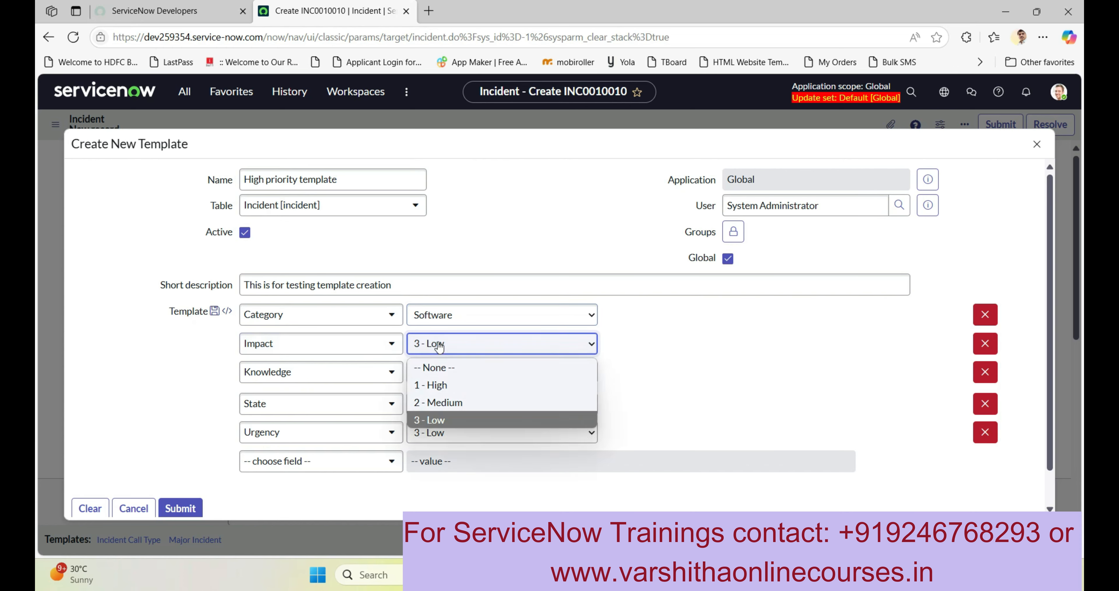
pyautogui.click(442, 385)
pyautogui.click(437, 372)
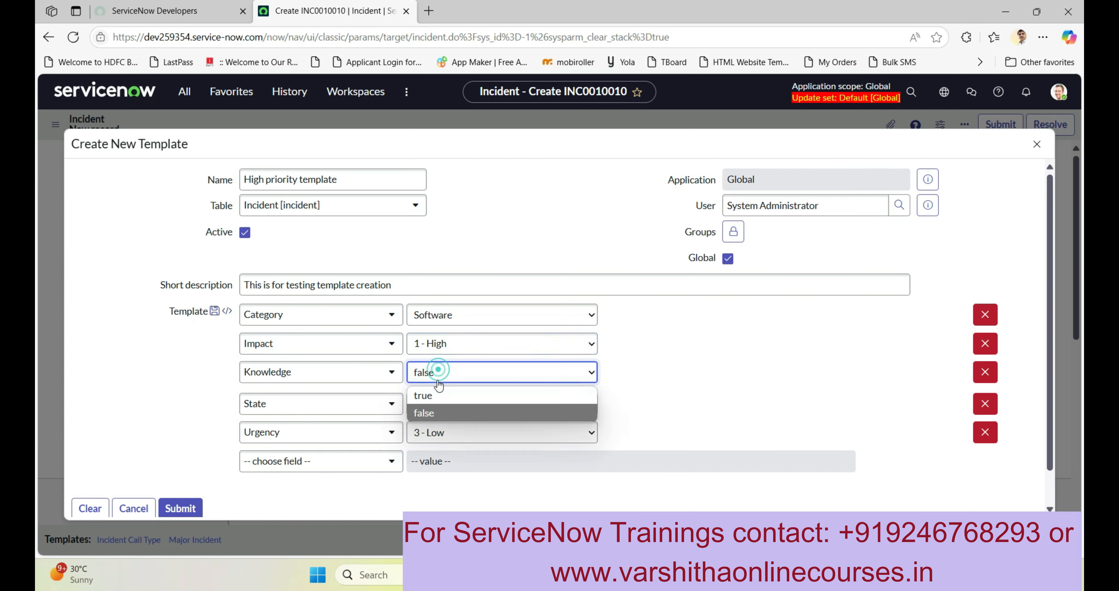
pyautogui.click(438, 394)
pyautogui.click(436, 402)
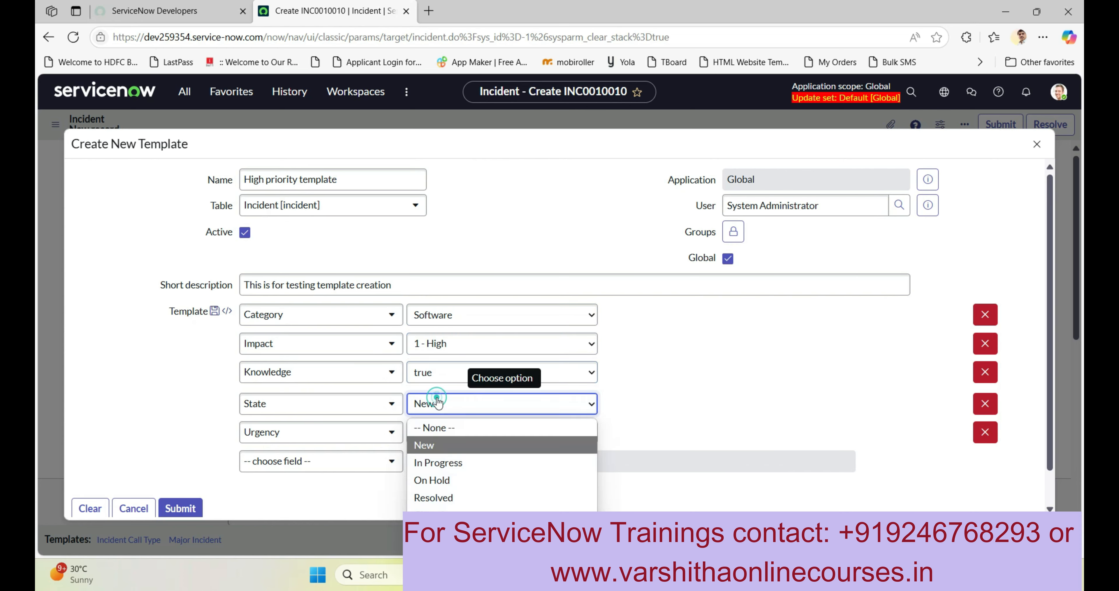
pyautogui.click(440, 444)
pyautogui.scroll(-1, 461, 413)
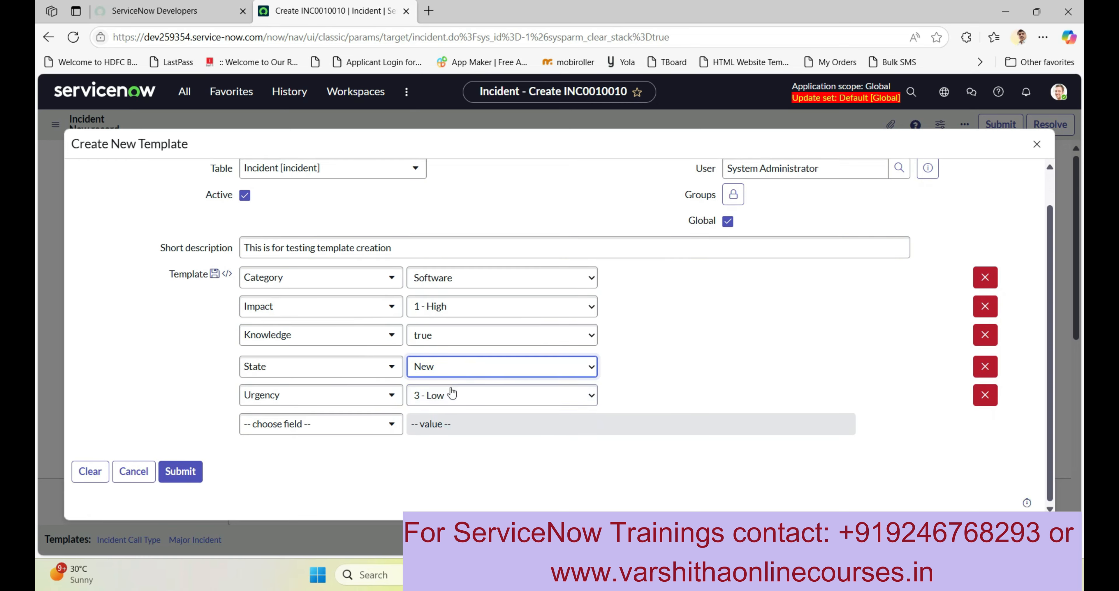
pyautogui.click(451, 394)
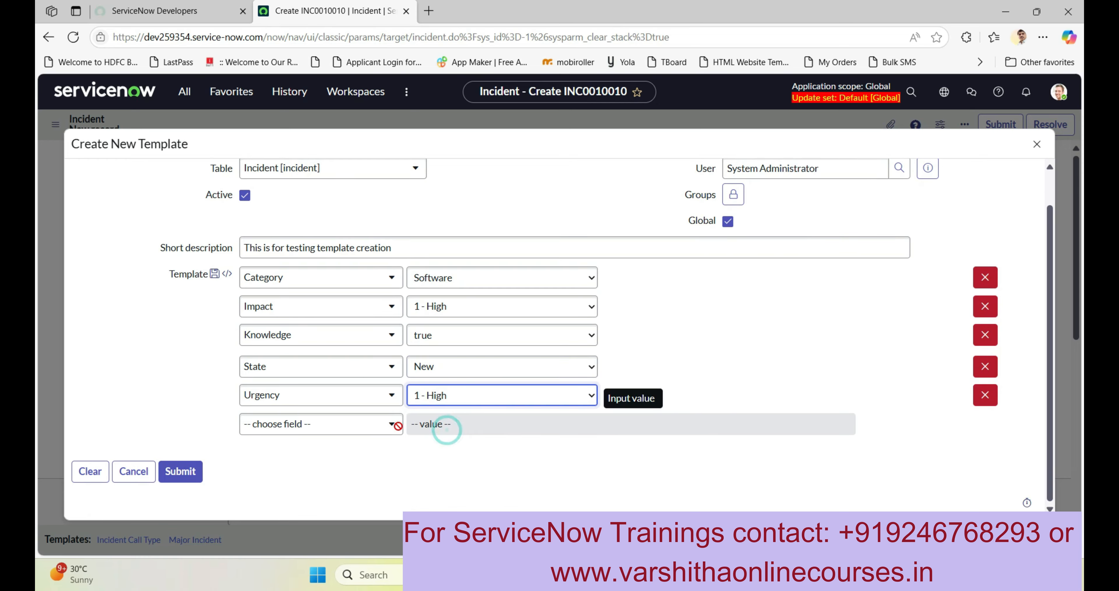
# Add the Short description field to the template values with the text "This record is creating for the template purpose".
pyautogui.click(343, 428)
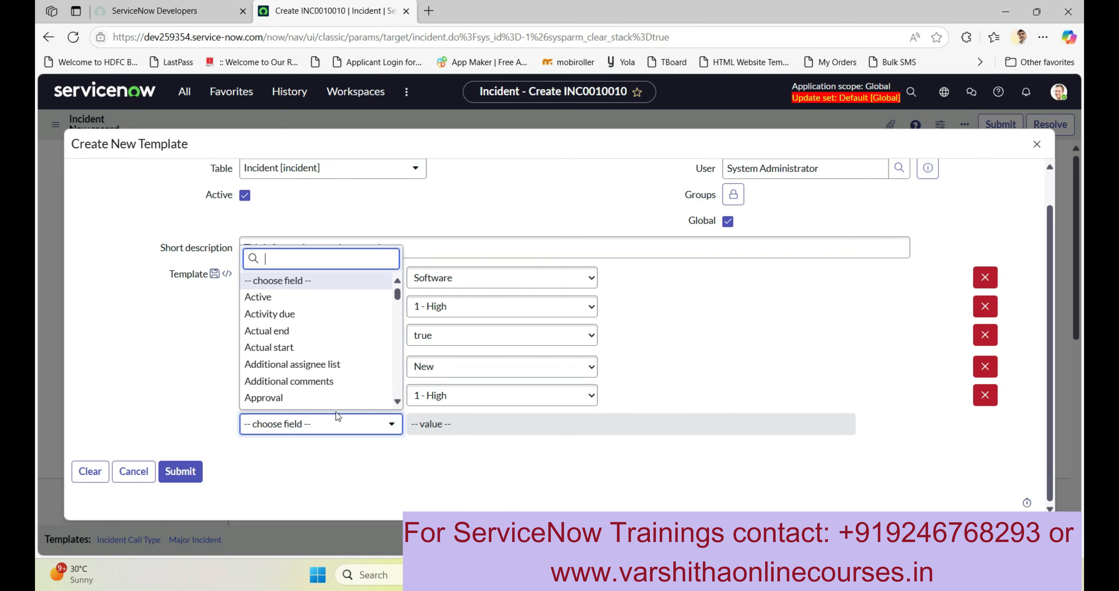
pyautogui.scroll(-1, 336, 411)
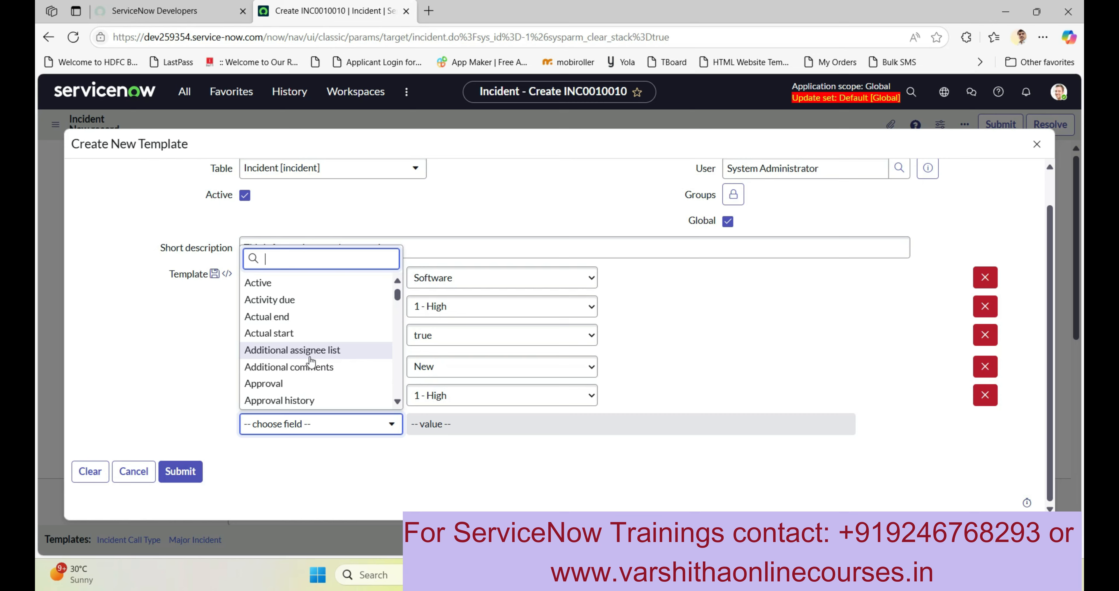
pyautogui.write('s')
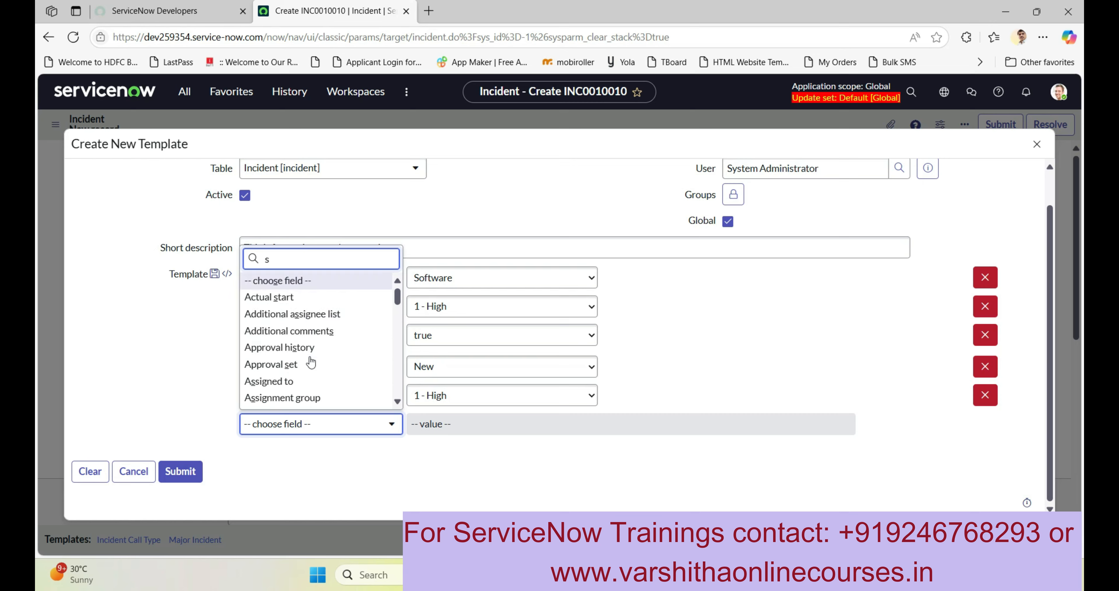
pyautogui.write('ho')
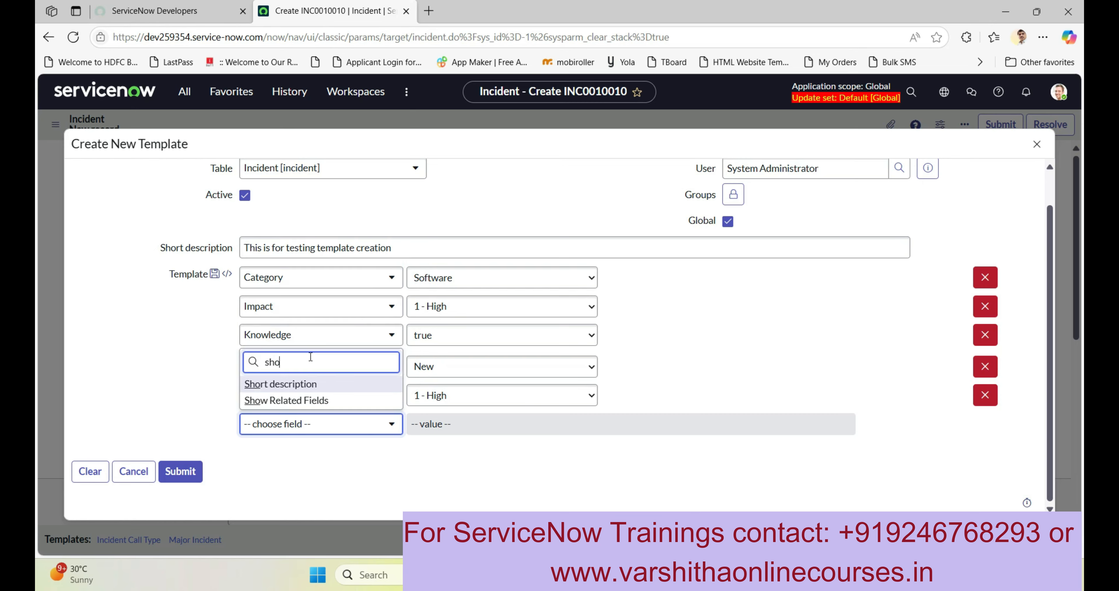
pyautogui.click(288, 382)
pyautogui.click(456, 422)
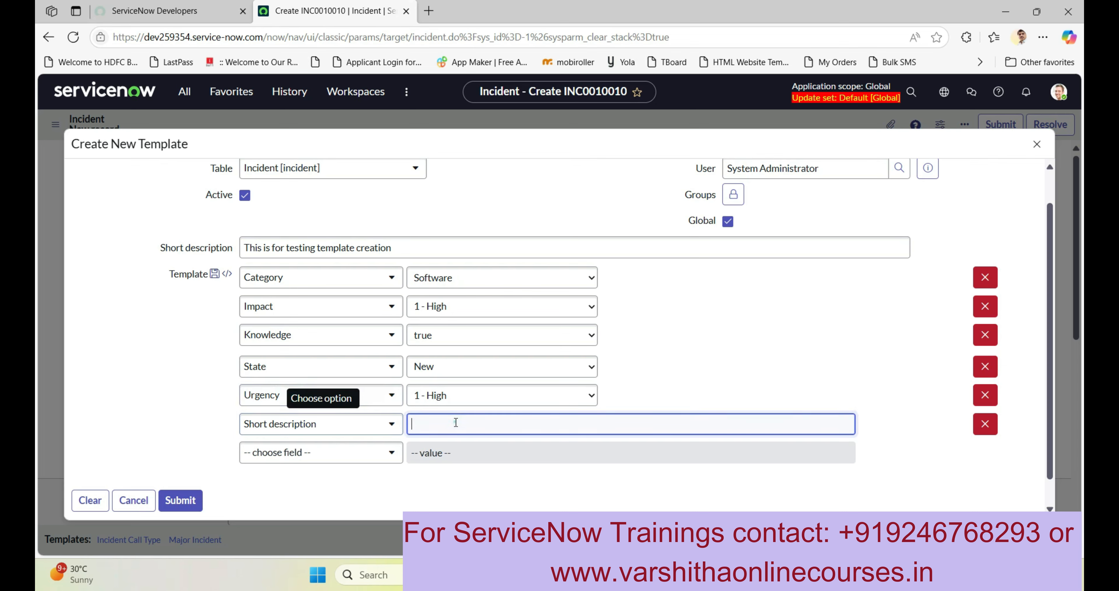
pyautogui.write('This i')
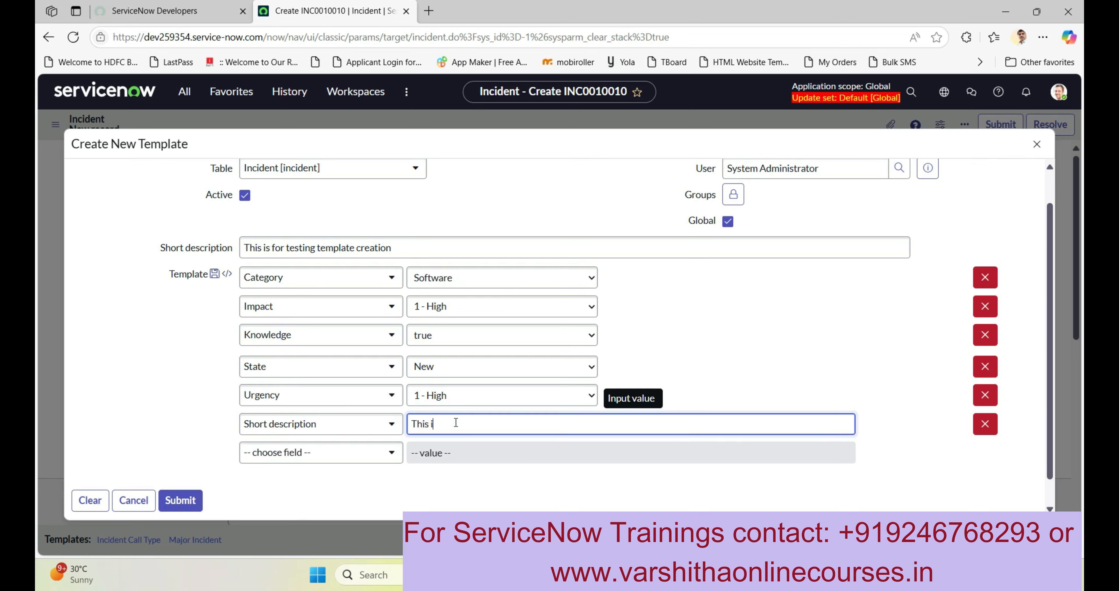
pyautogui.write('red')
pyautogui.write('ecord is cr')
pyautogui.write('eating for the ')
pyautogui.write('template')
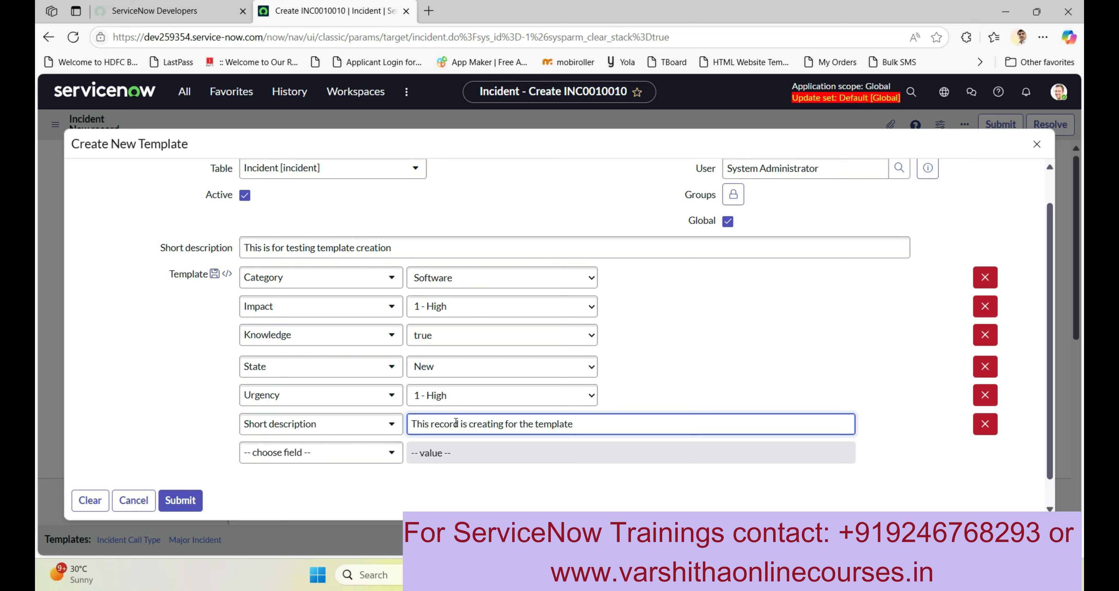
pyautogui.write(' purpose')
# Add the Description field to the template values with the text "This is a example description value".
pyautogui.click(378, 455)
pyautogui.write('desc')
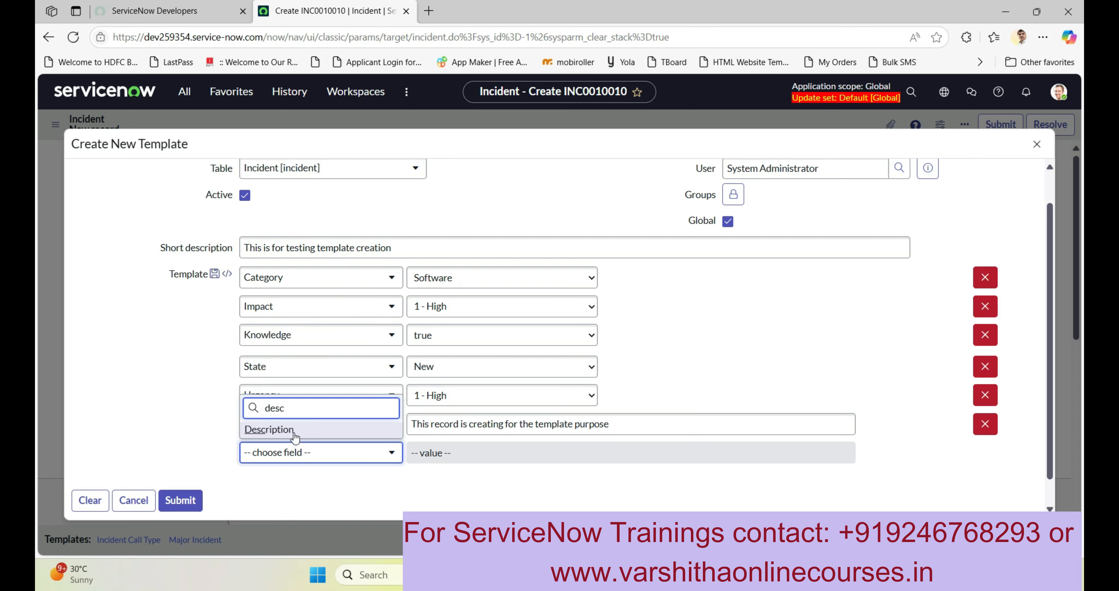
pyautogui.click(295, 434)
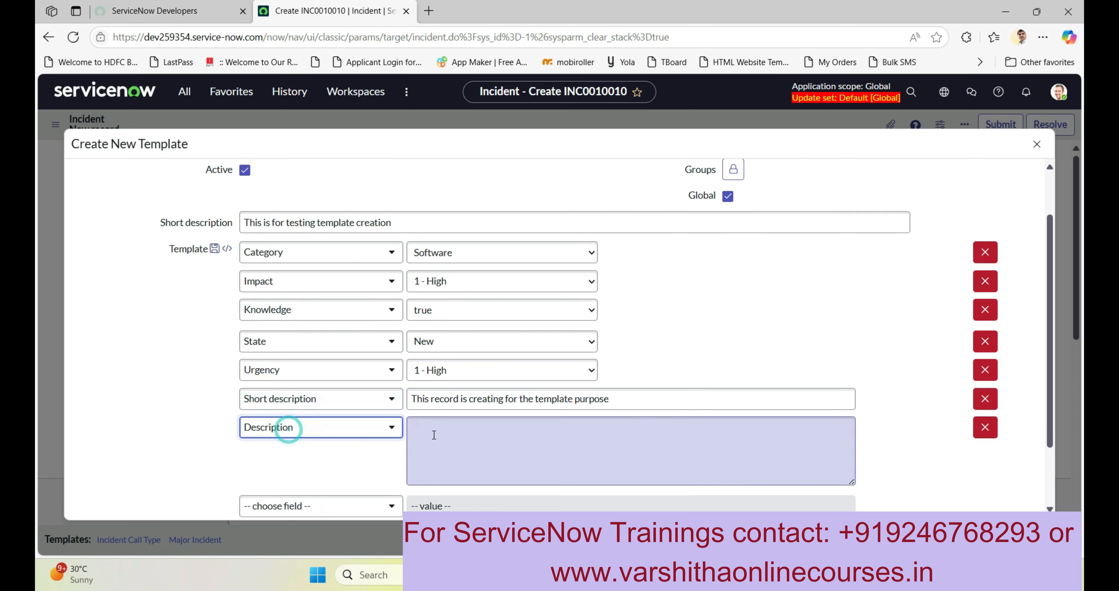
pyautogui.click(435, 432)
pyautogui.write('This is')
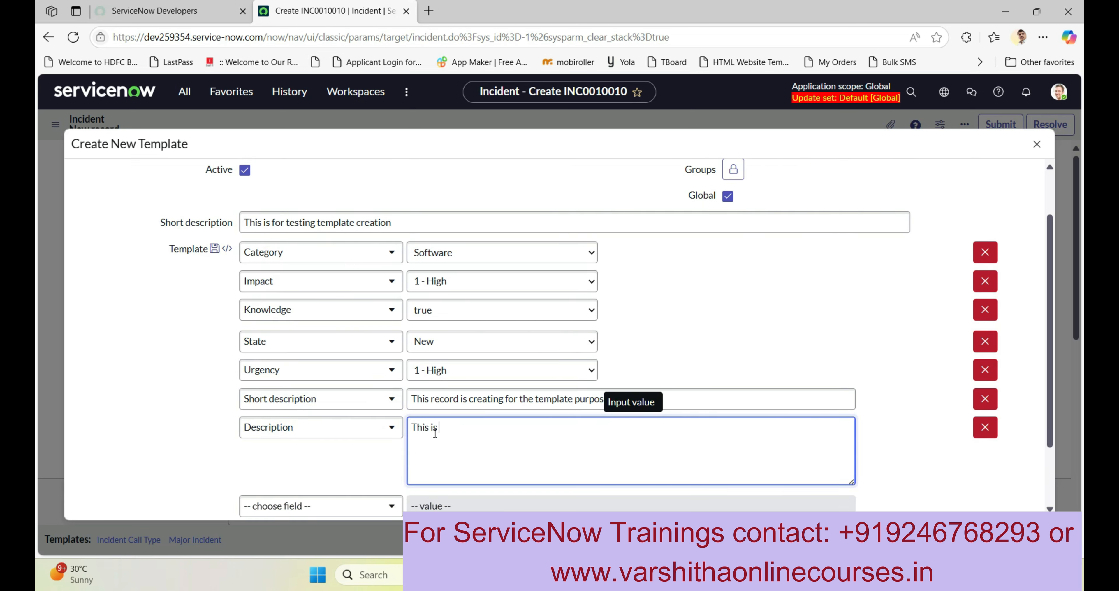
pyautogui.write(' a example description value')
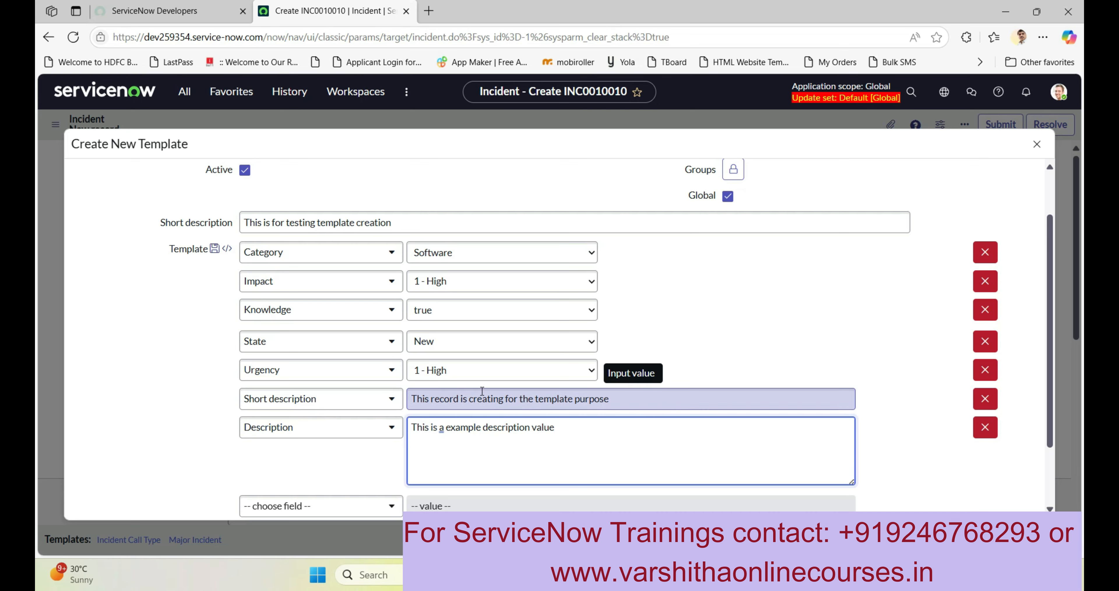
pyautogui.scroll(-2, 665, 343)
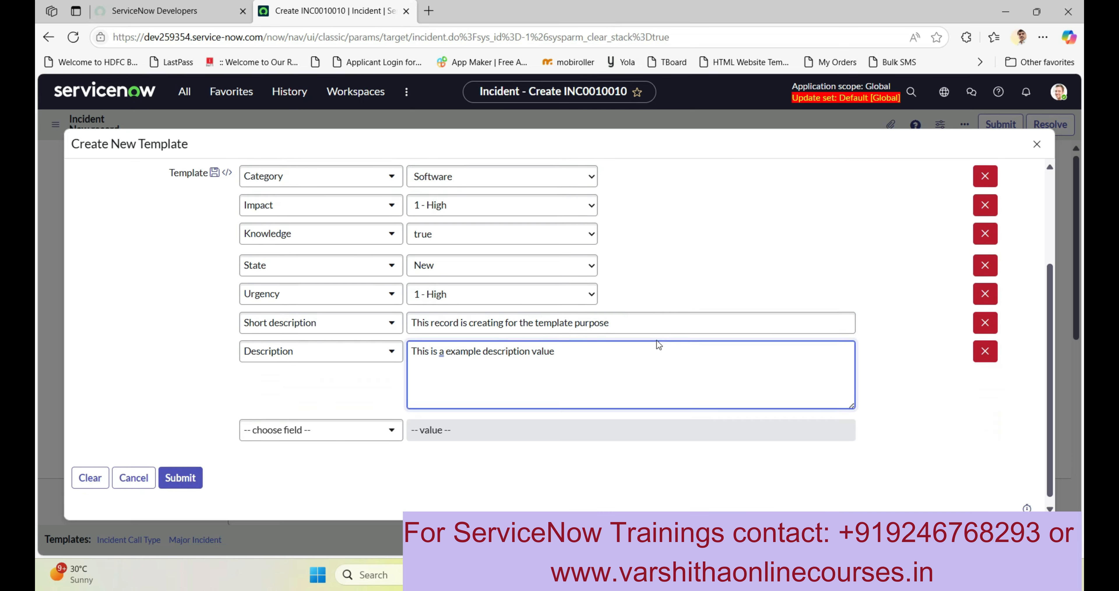
# Add the Assignment group field to the template values and set it to CAB Approval.
pyautogui.click(380, 424)
pyautogui.scroll(-1, 337, 401)
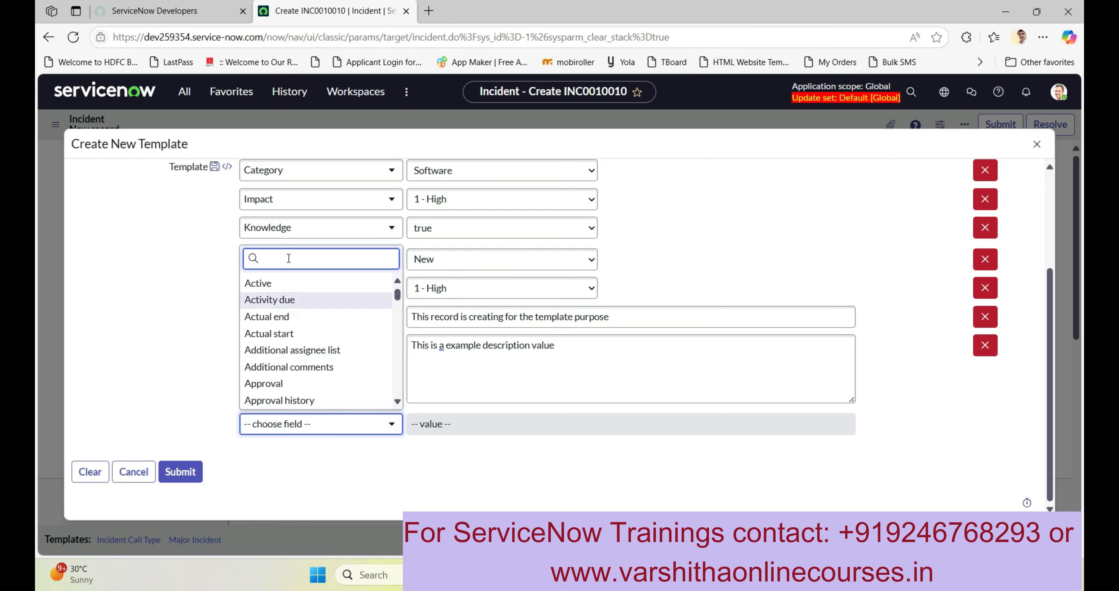
pyautogui.write('ass')
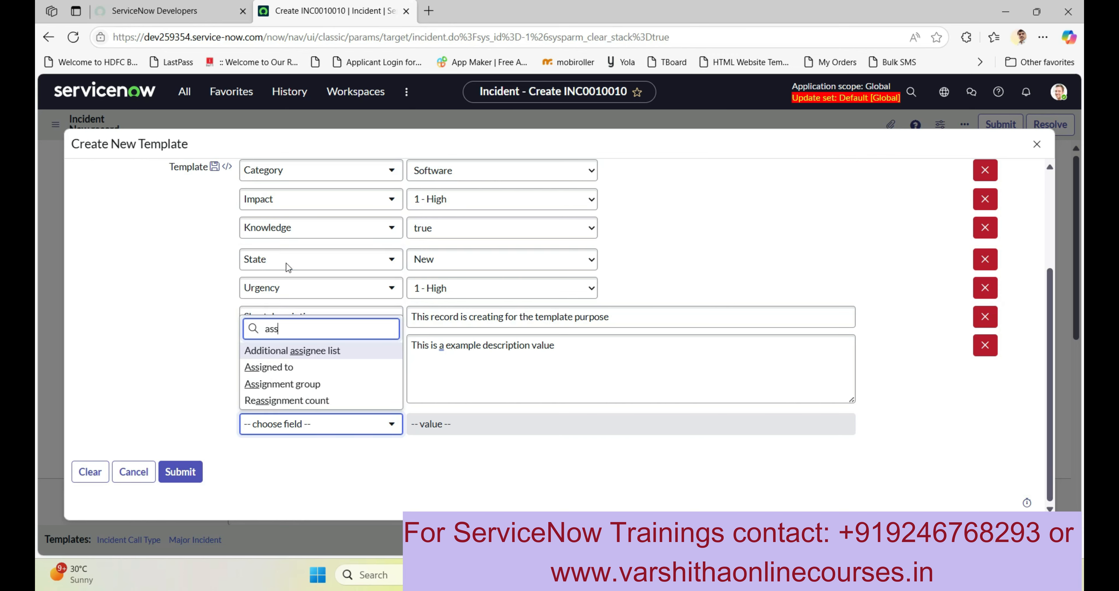
pyautogui.click(295, 384)
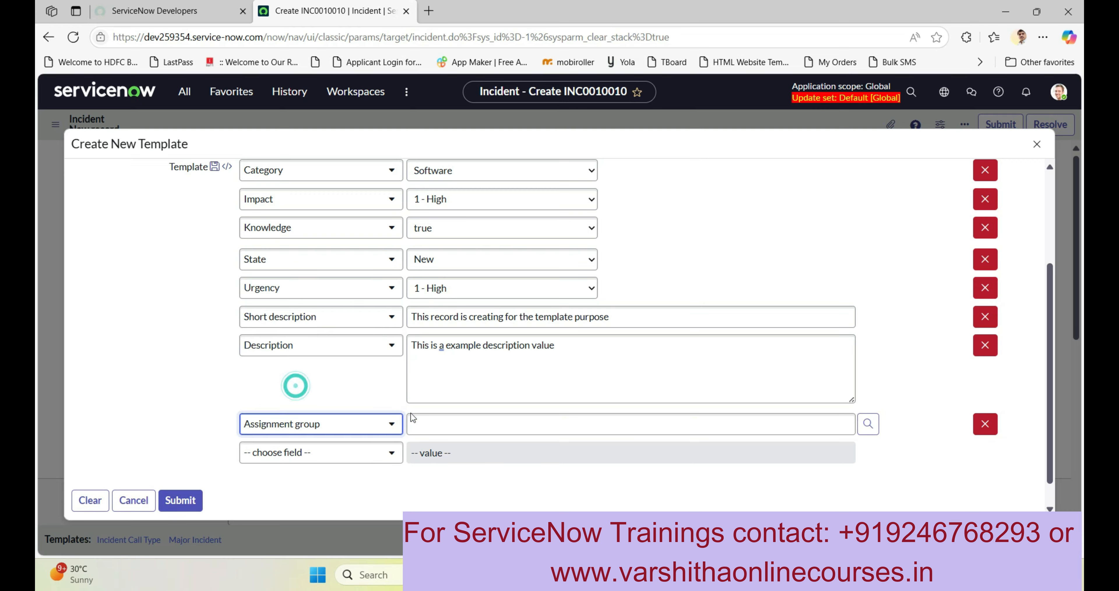
pyautogui.click(868, 423)
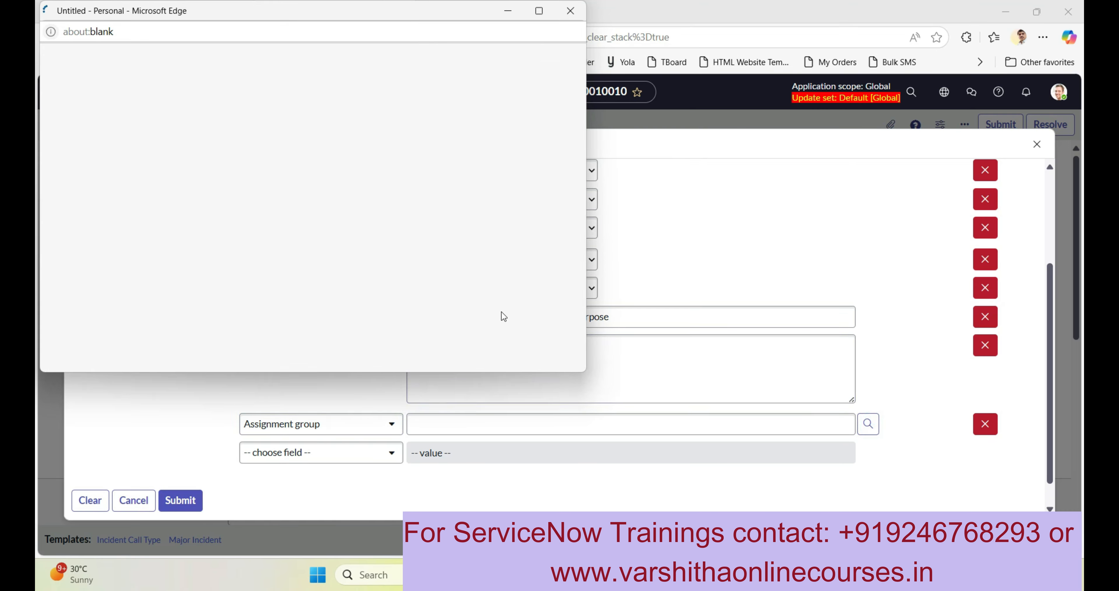
pyautogui.click(158, 129)
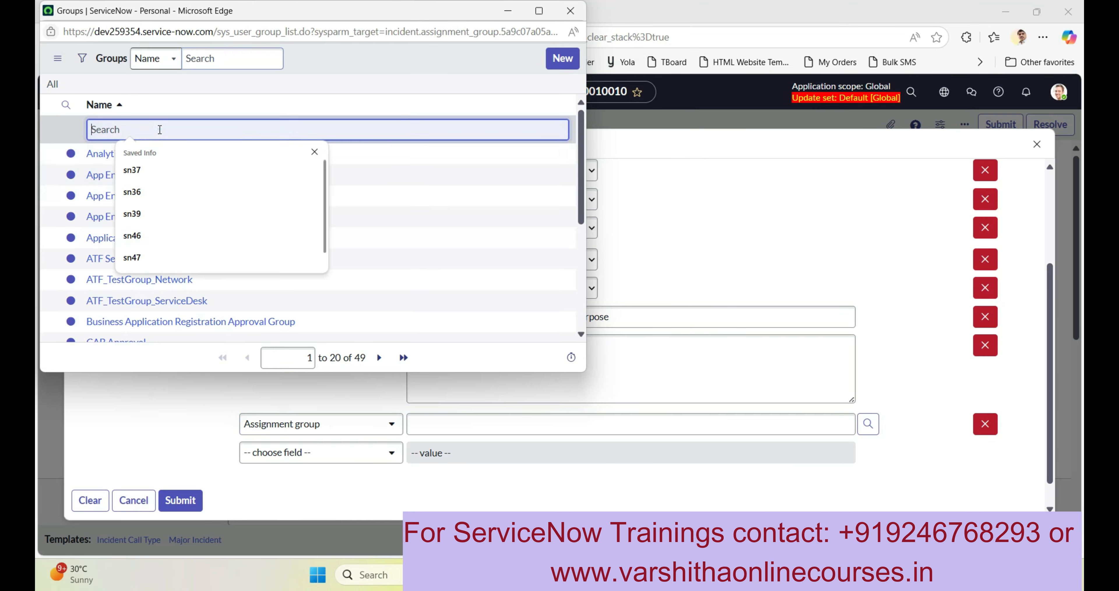
pyautogui.write('cab')
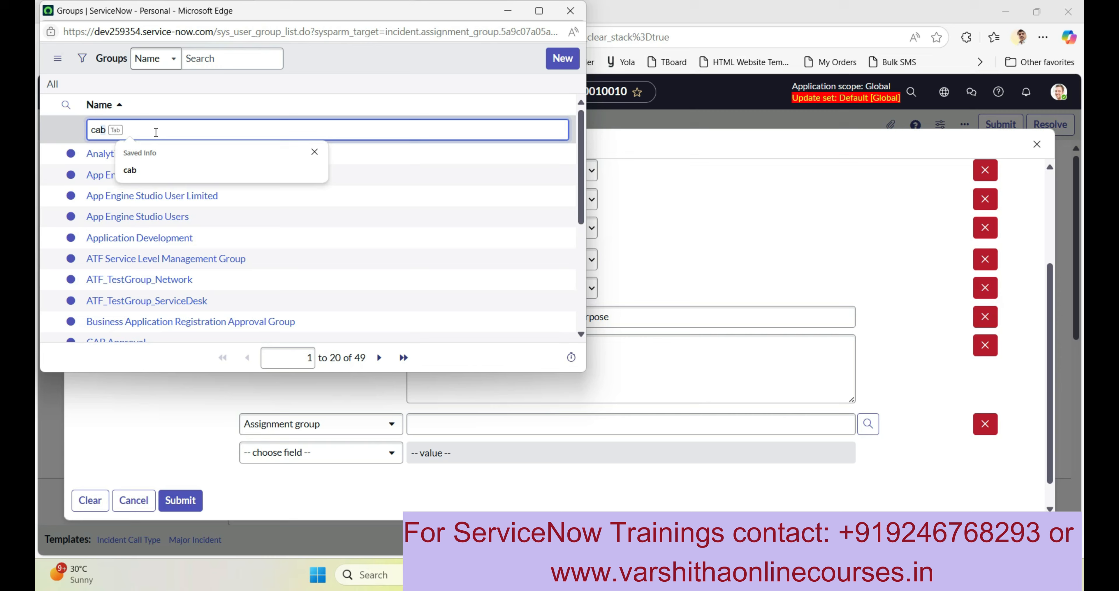
pyautogui.click(140, 170)
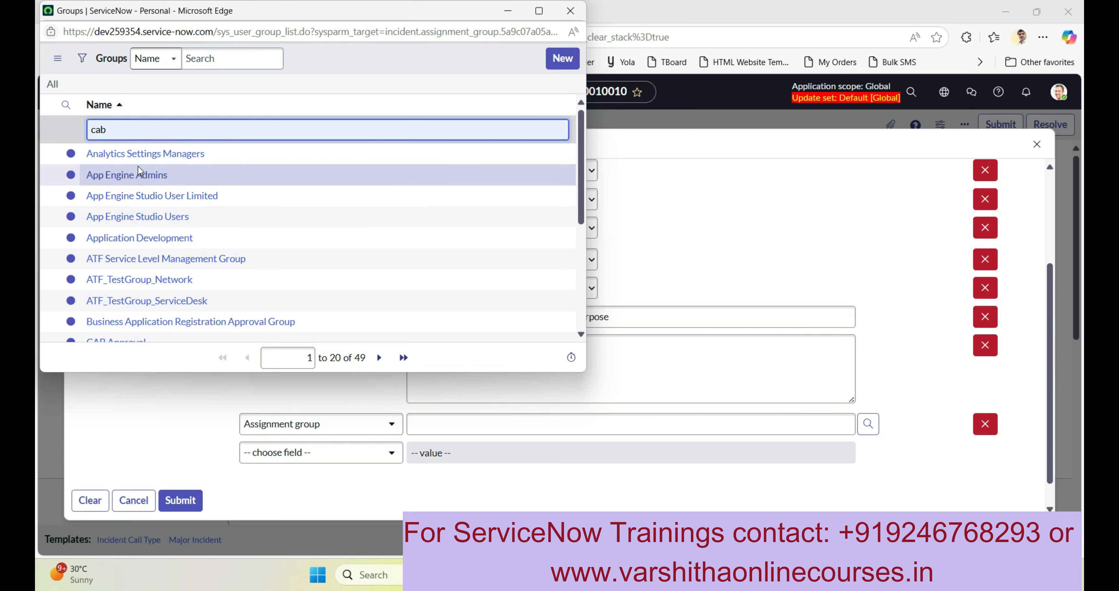
pyautogui.press('Return')
pyautogui.click(116, 154)
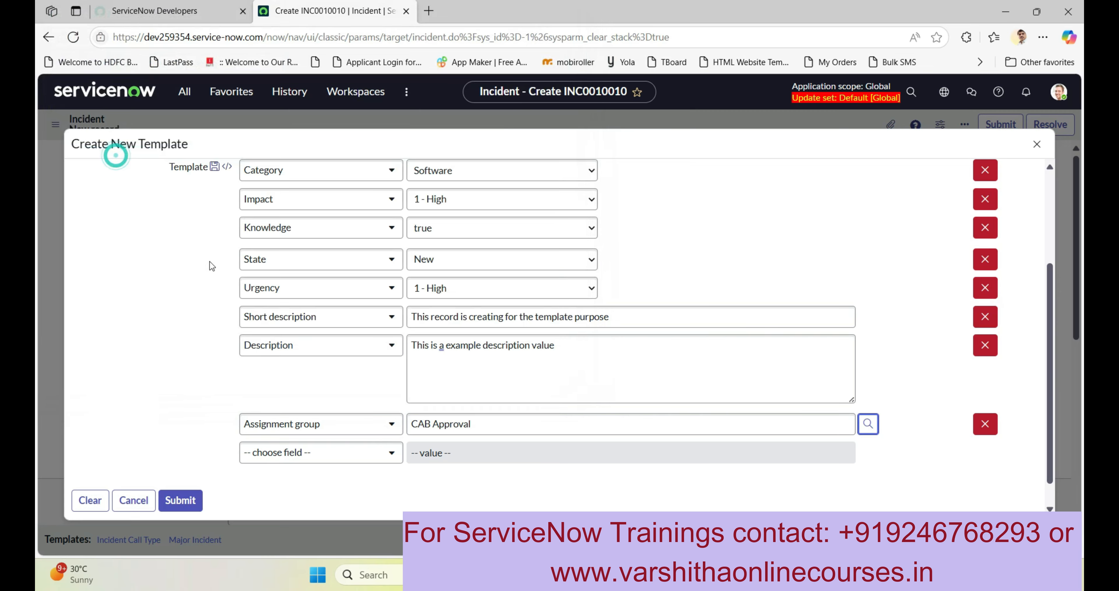
pyautogui.click(337, 451)
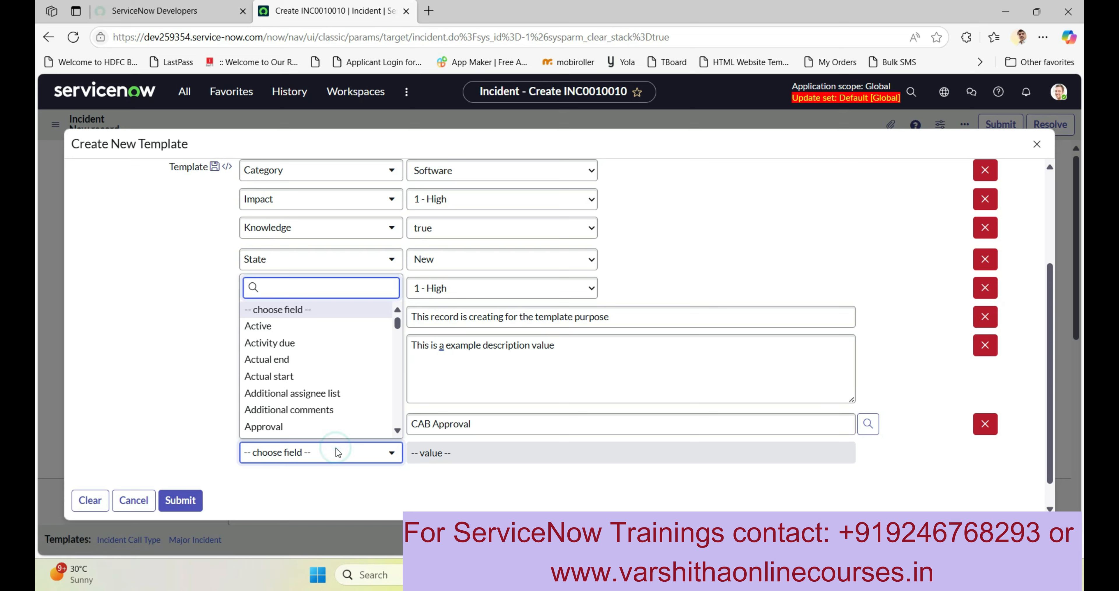
pyautogui.scroll(-6, 298, 391)
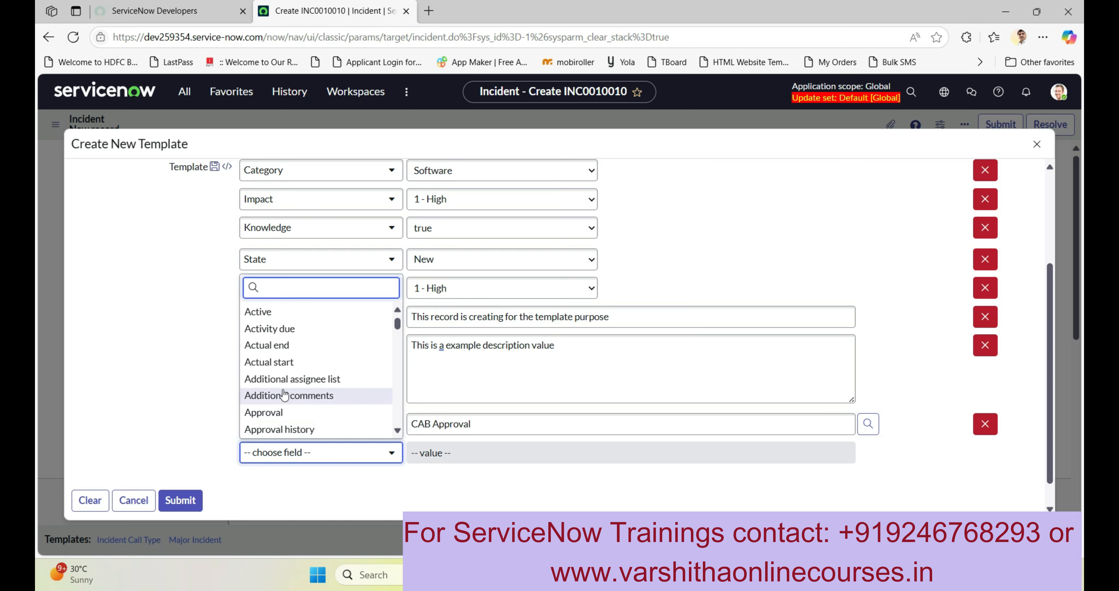
pyautogui.scroll(-3, 298, 391)
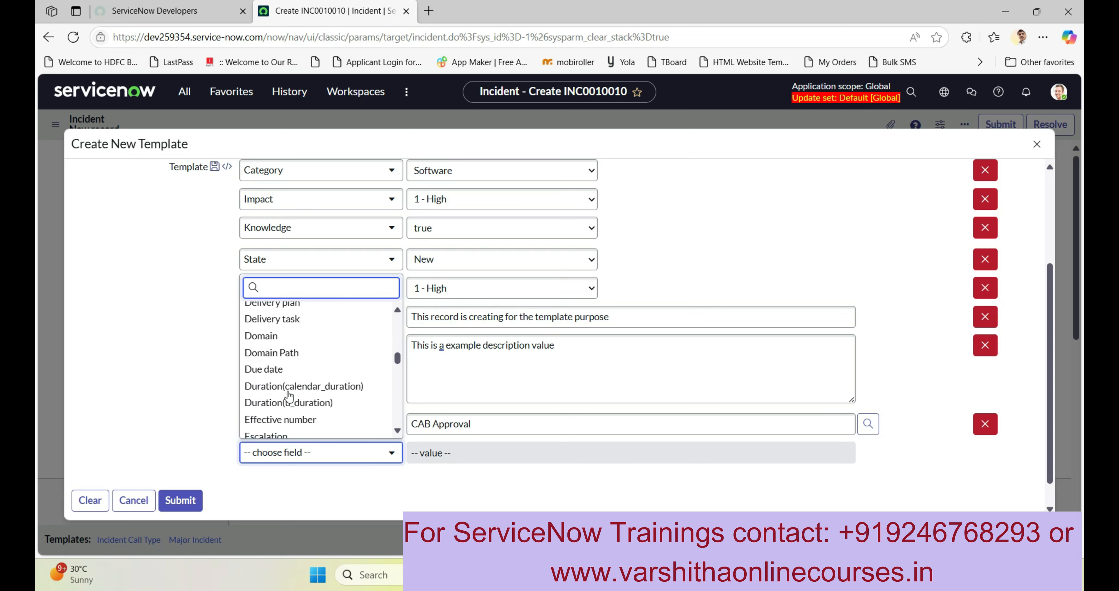
pyautogui.scroll(-10, 296, 380)
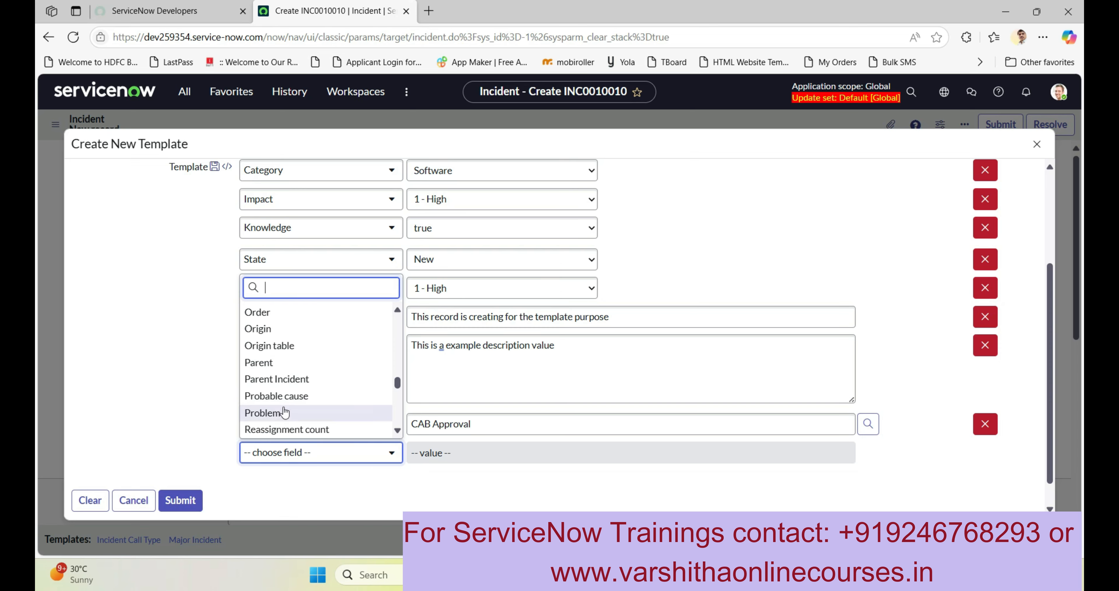
pyautogui.scroll(-4, 290, 412)
pyautogui.scroll(-1, 300, 391)
pyautogui.click(343, 480)
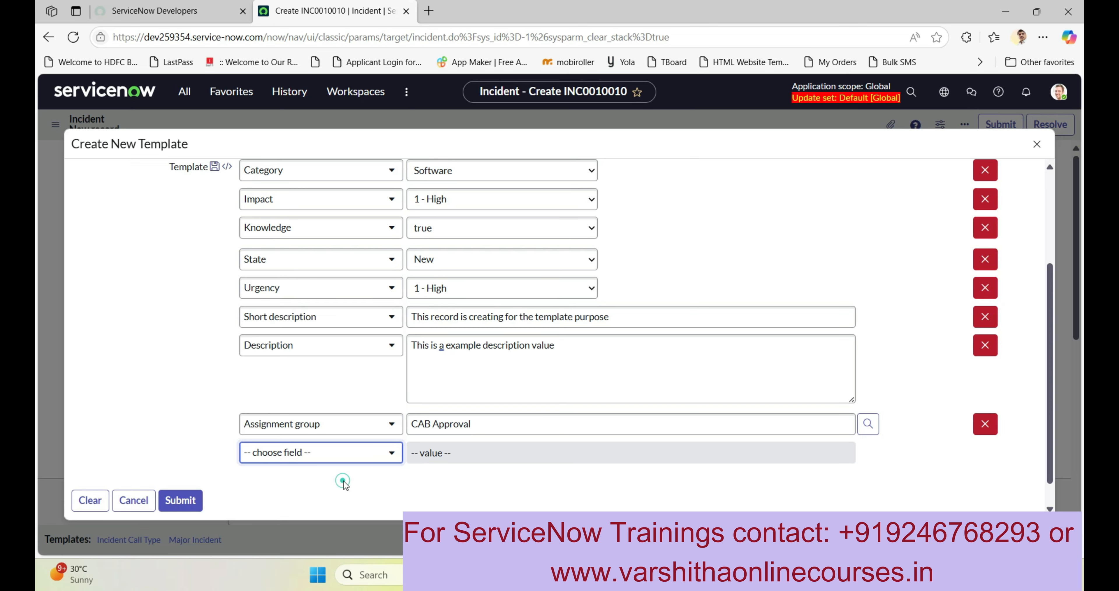
# Set the template's Urgency value to 2 - Medium and submit the new template.
pyautogui.scroll(3, 343, 382)
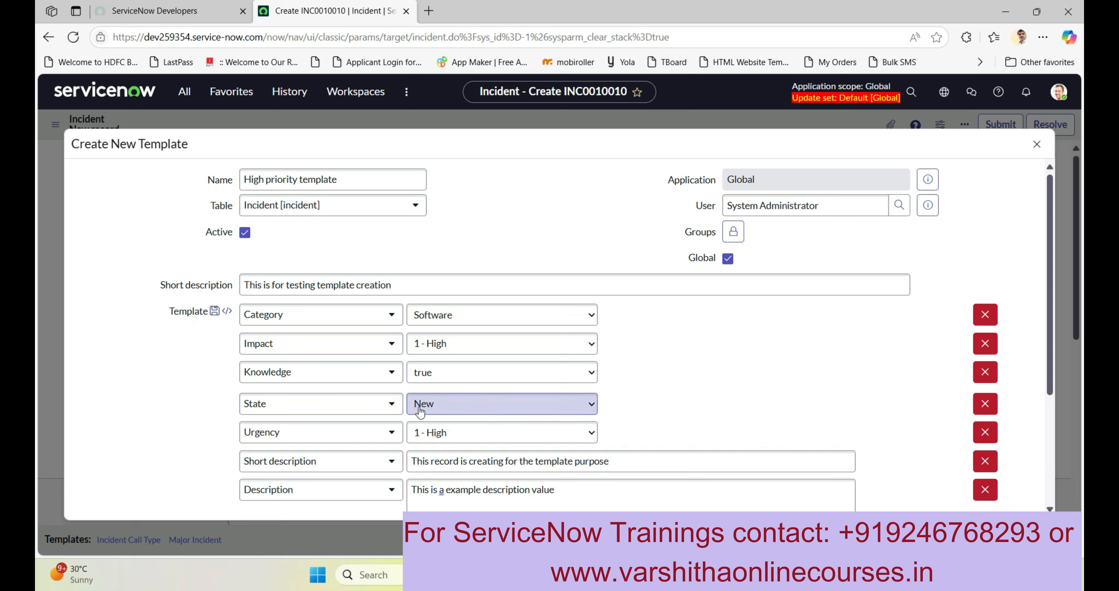
pyautogui.click(432, 434)
pyautogui.click(435, 490)
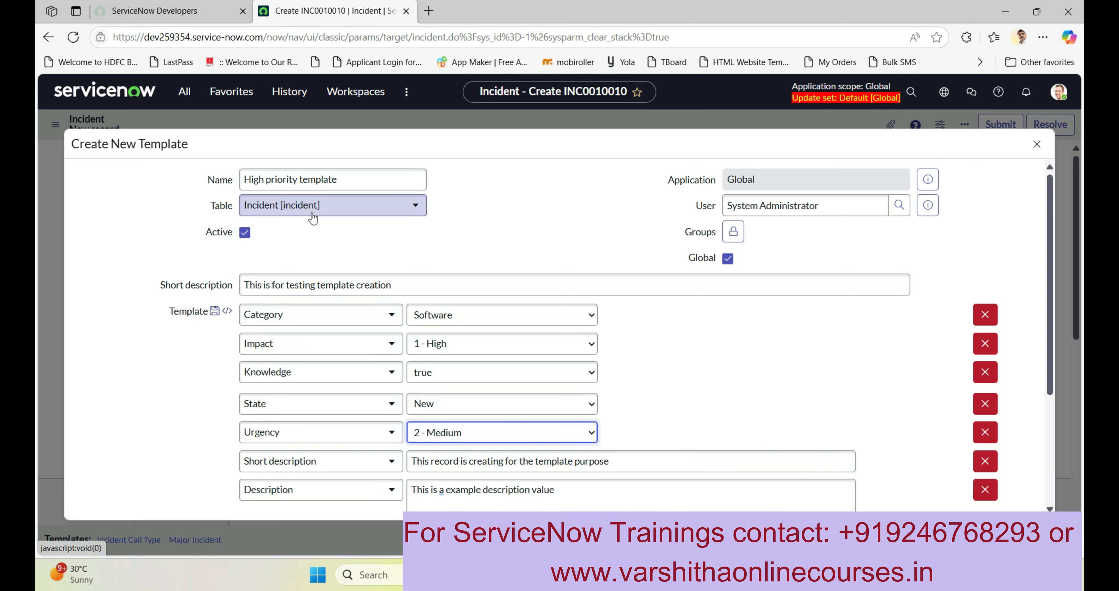
pyautogui.scroll(-1, 698, 337)
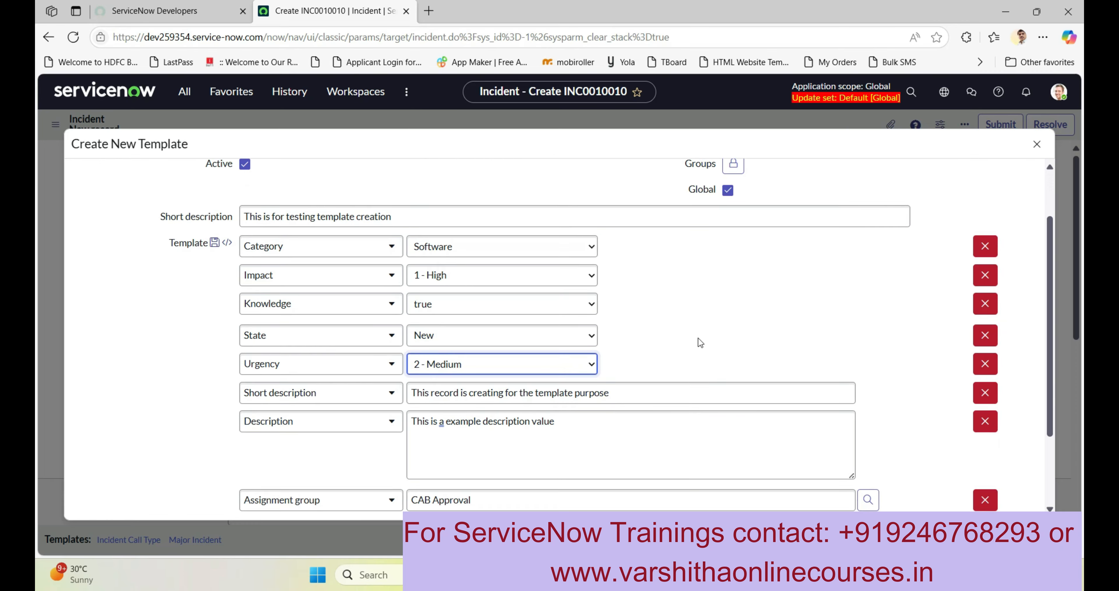
pyautogui.scroll(-2, 698, 338)
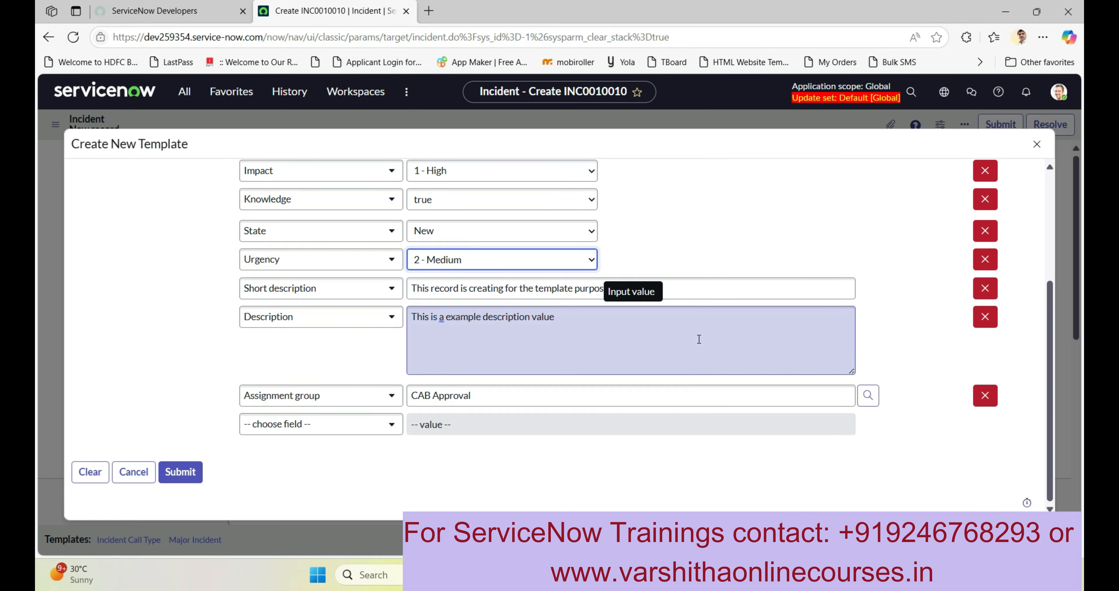
pyautogui.click(180, 471)
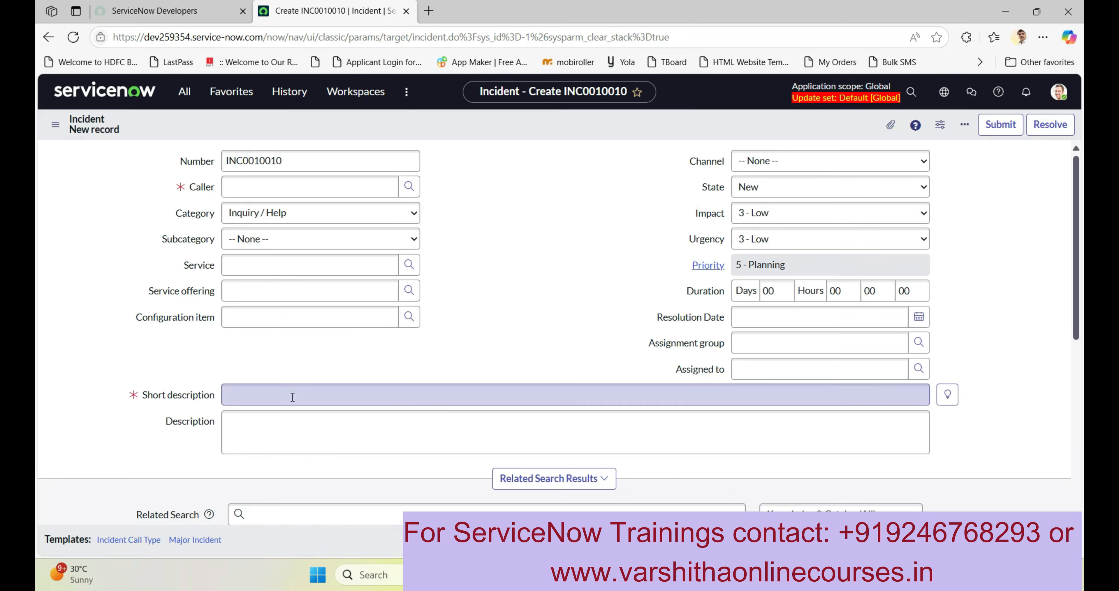
# Apply the High Priority Template to the new incident and dismiss the notification.
pyautogui.scroll(-2, 458, 354)
pyautogui.scroll(-1, 457, 352)
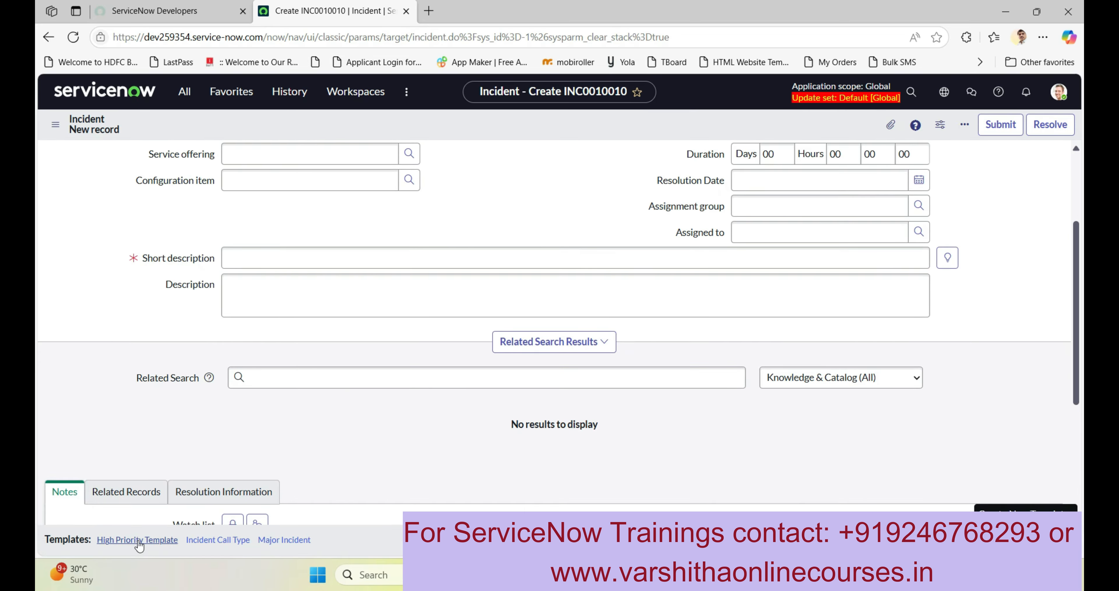
pyautogui.scroll(3, 269, 457)
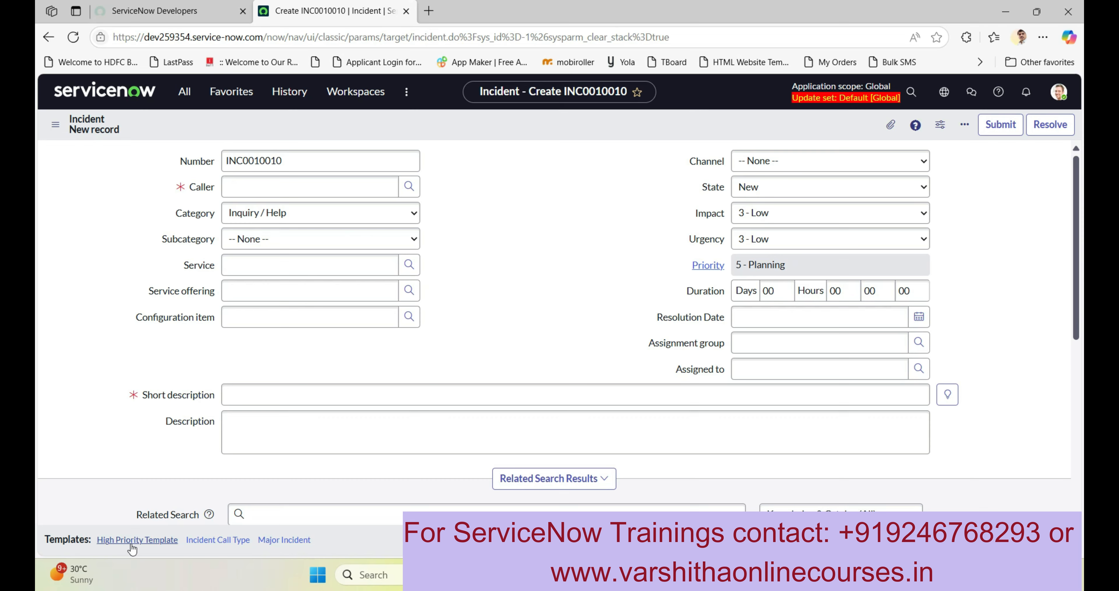
pyautogui.click(157, 542)
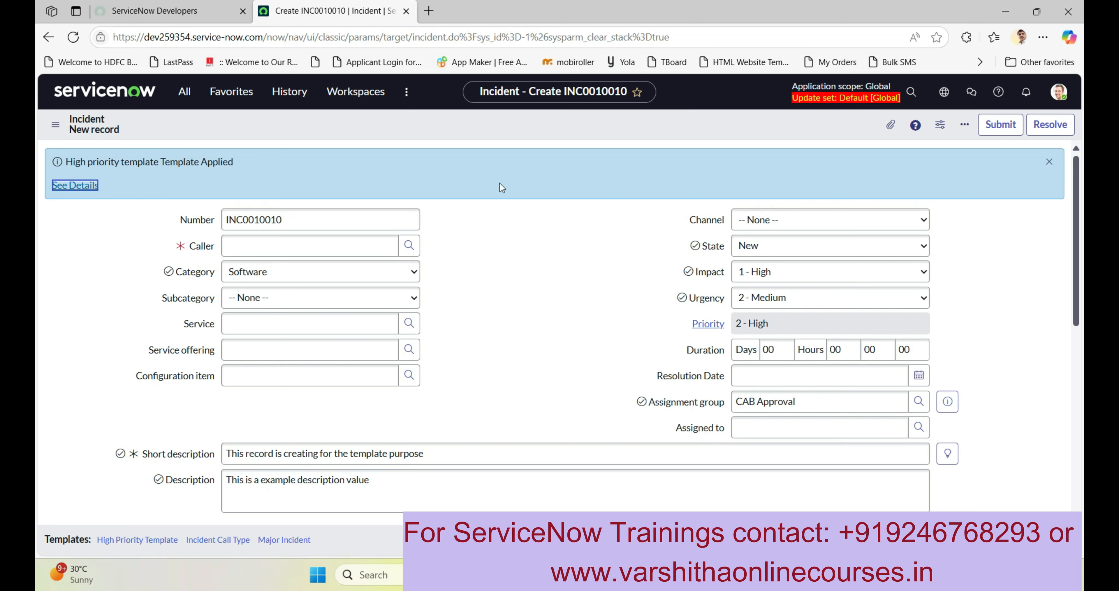
pyautogui.click(1050, 161)
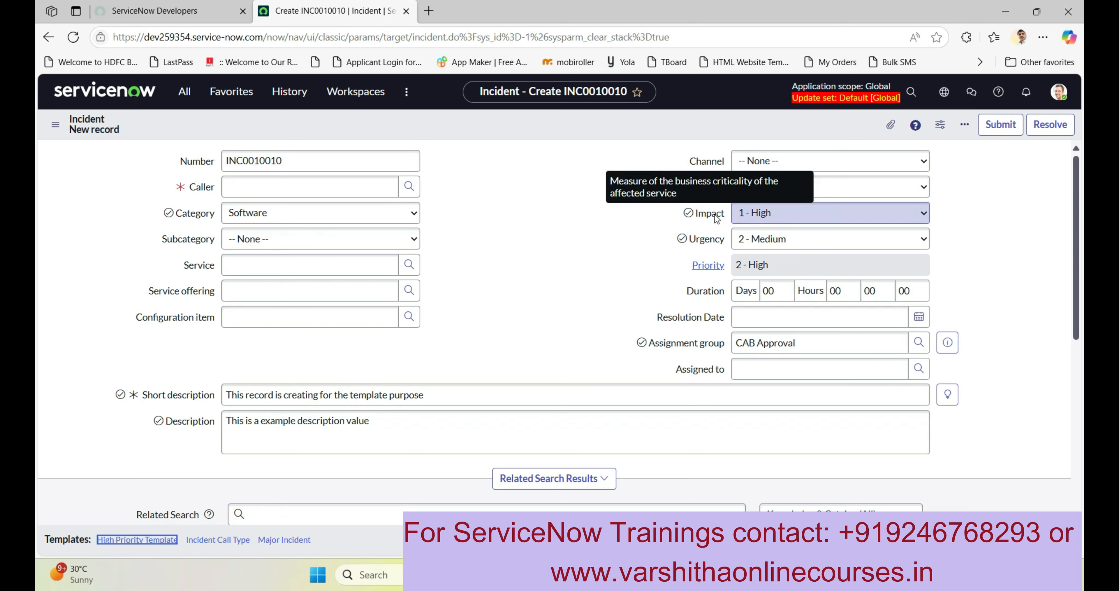
pyautogui.moveTo(721, 244)
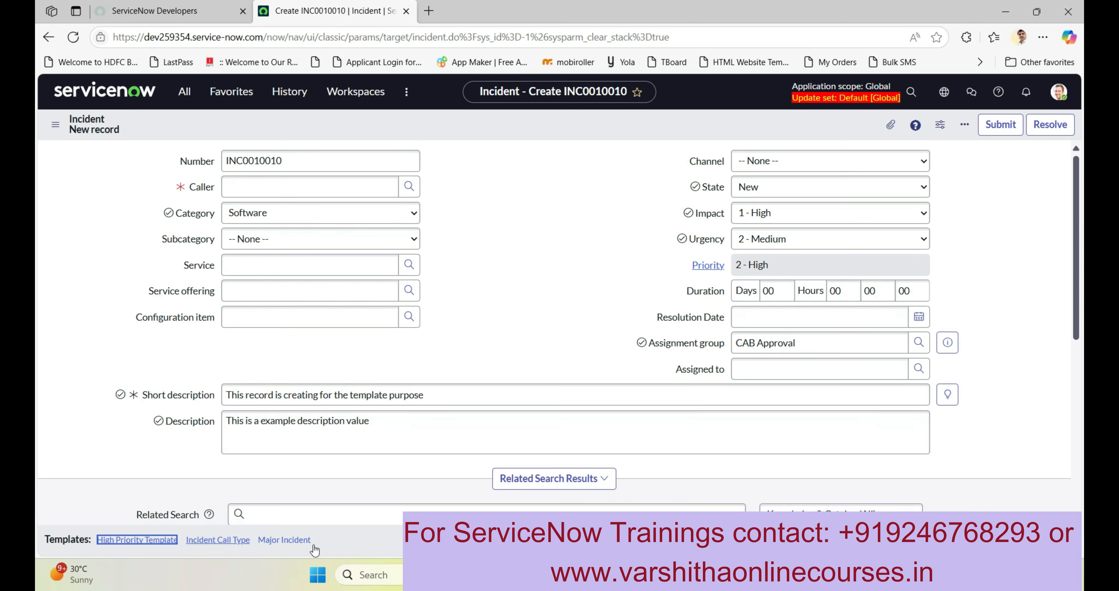
# Edit the High priority template to include the Caller field with a user chosen from the user list, and update it.
pyautogui.click(1012, 539)
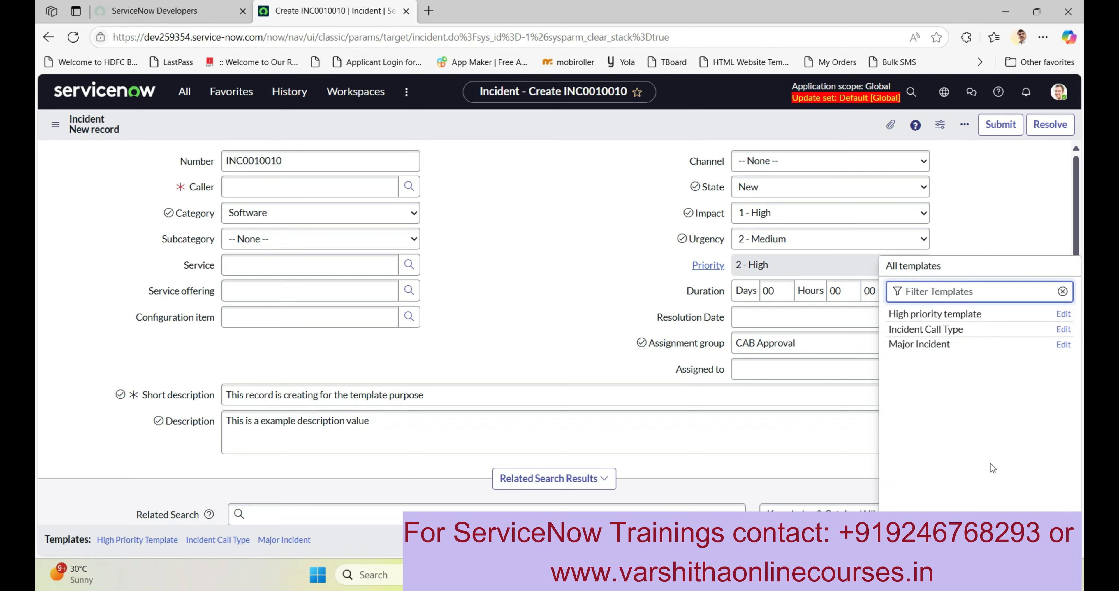
pyautogui.click(1063, 314)
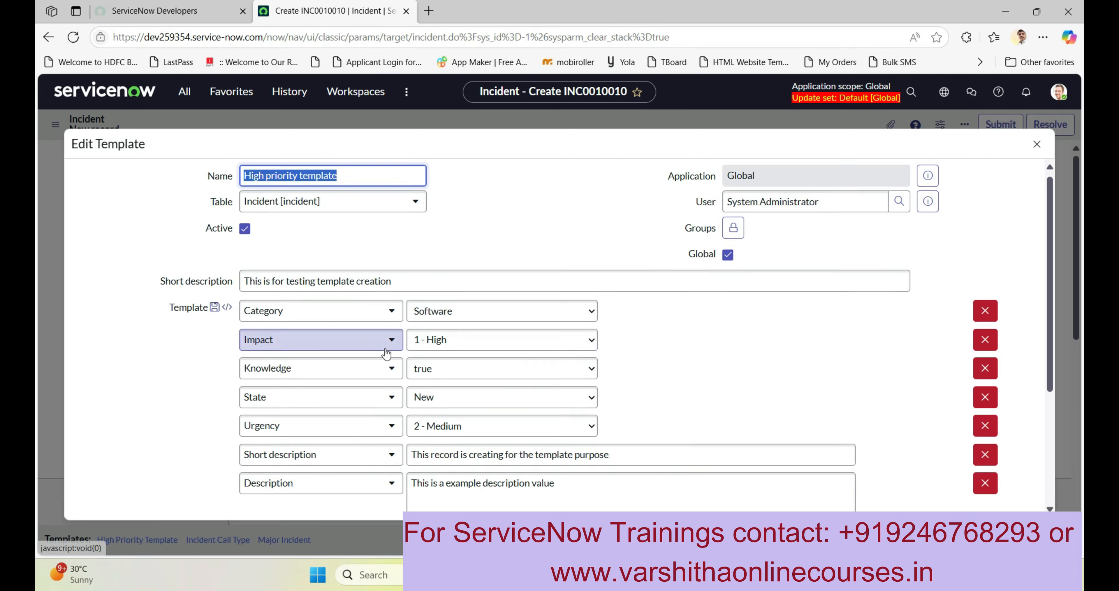
pyautogui.scroll(-5, 341, 393)
pyautogui.click(328, 408)
pyautogui.write('ca')
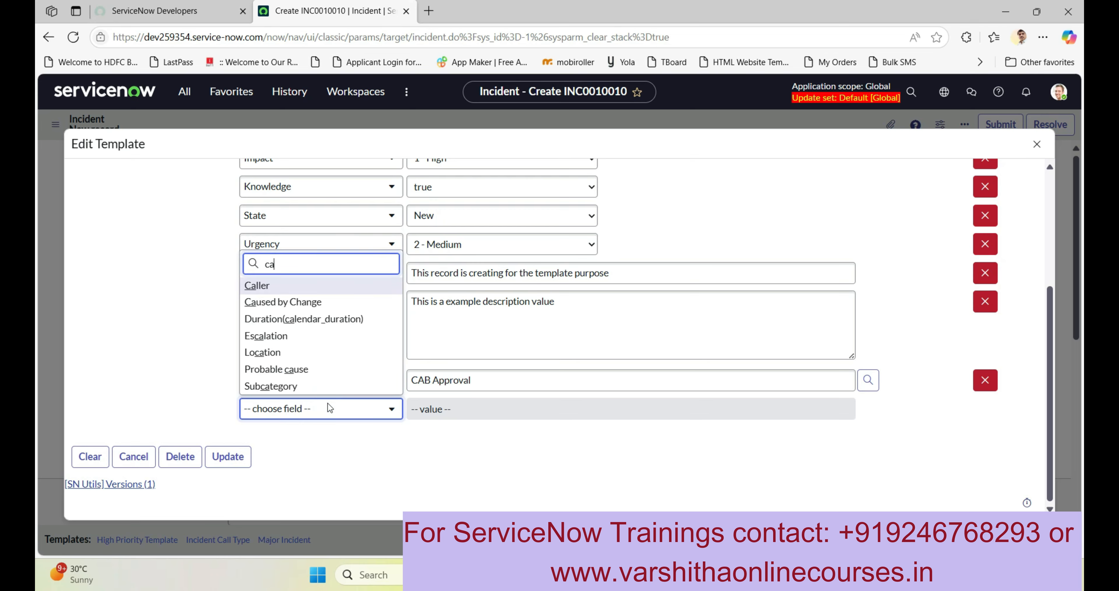
pyautogui.click(261, 285)
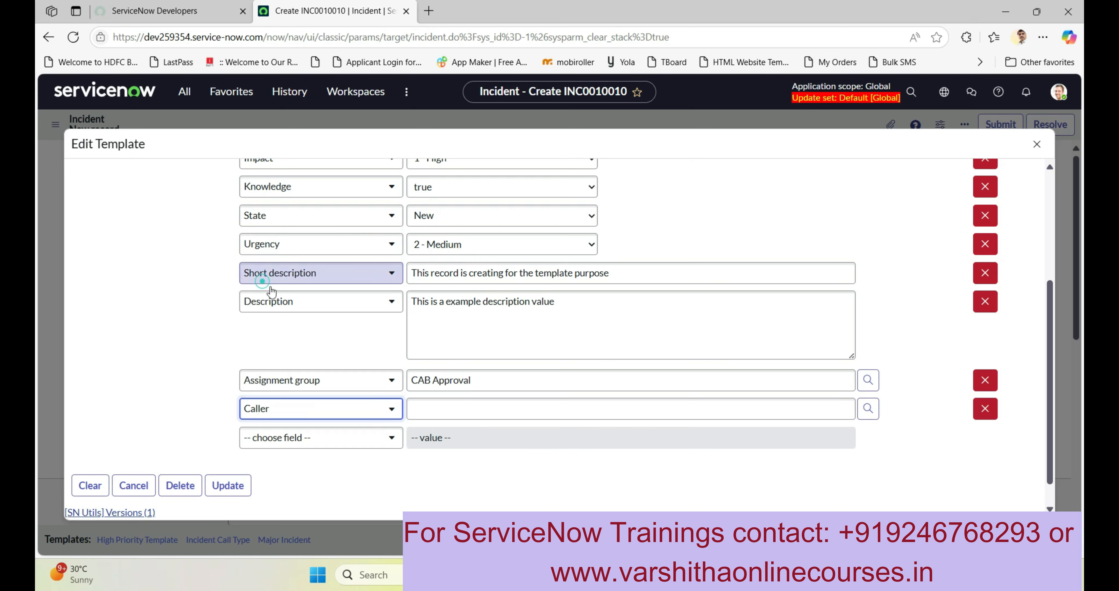
pyautogui.click(868, 408)
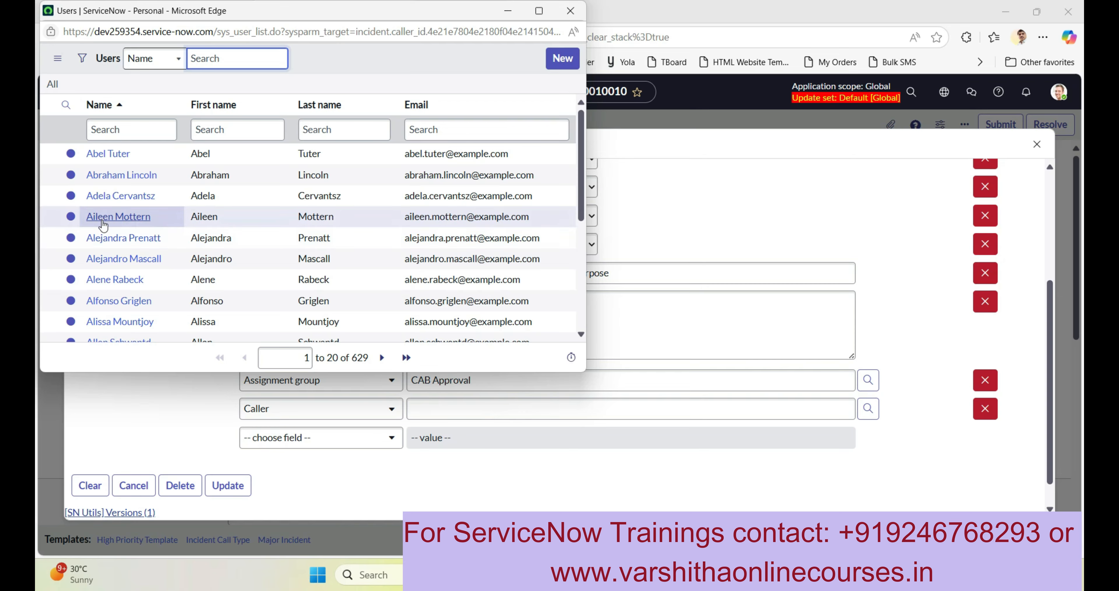
pyautogui.click(131, 219)
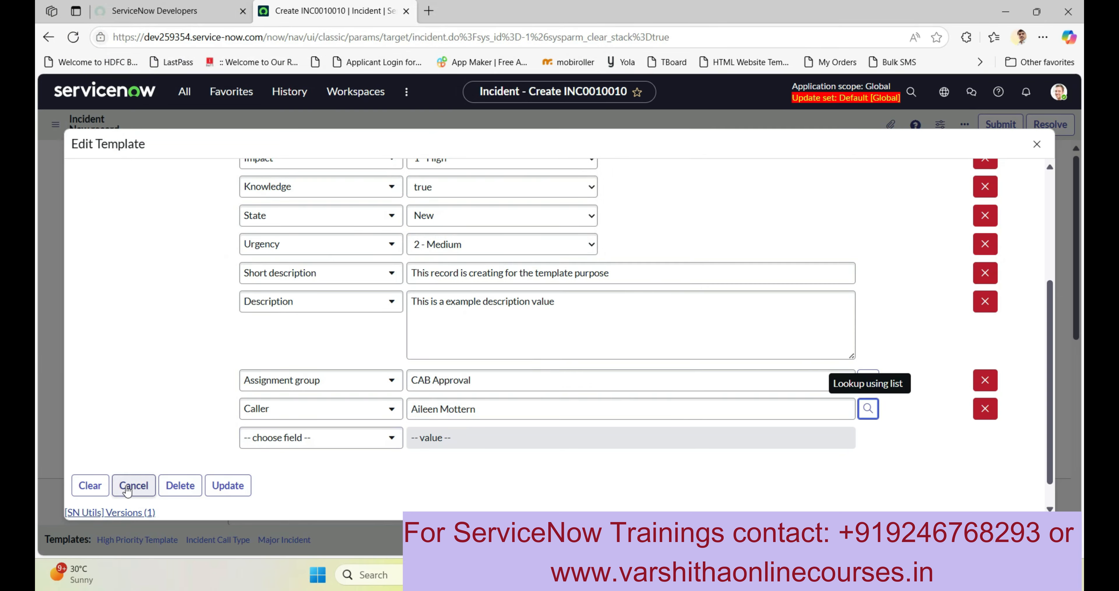
pyautogui.click(228, 485)
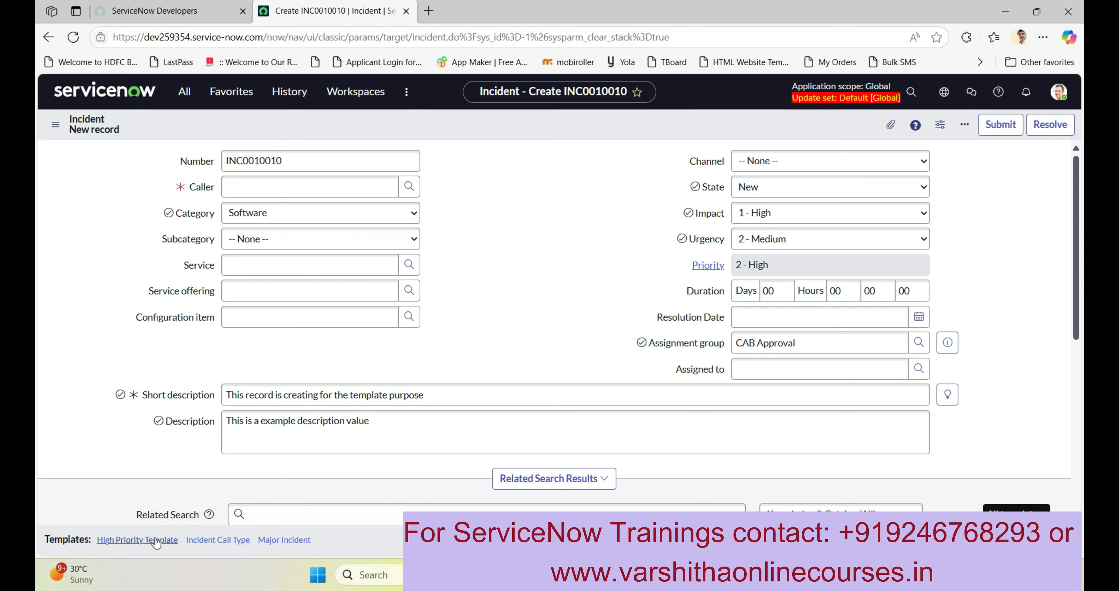
# Reapply the High Priority Template to the incident and undo its changes from the applied-template details.
pyautogui.click(155, 539)
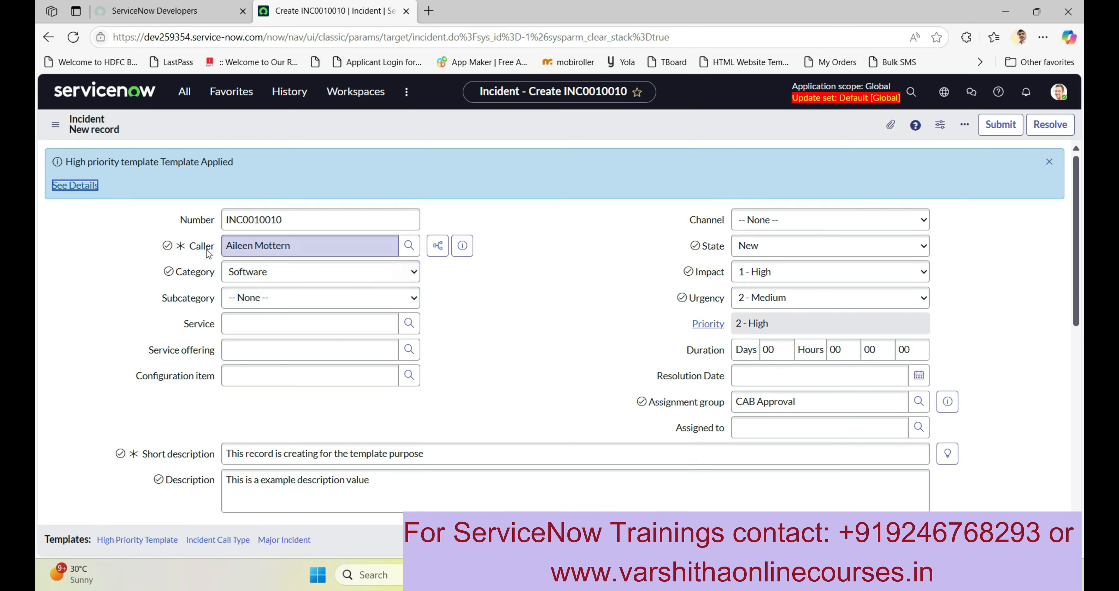
pyautogui.click(91, 188)
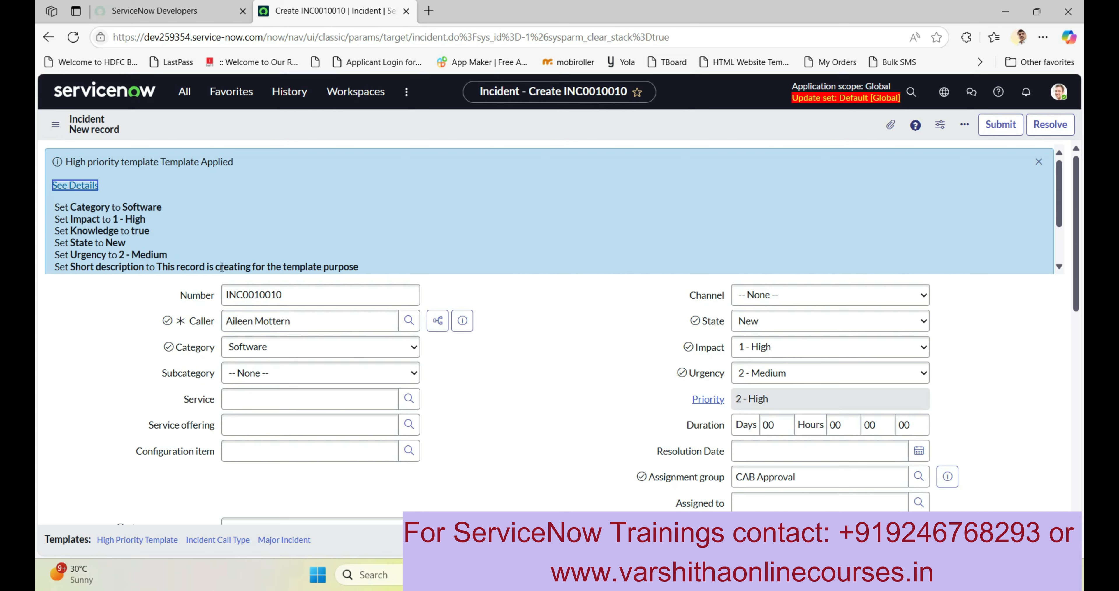
pyautogui.scroll(-2, 182, 230)
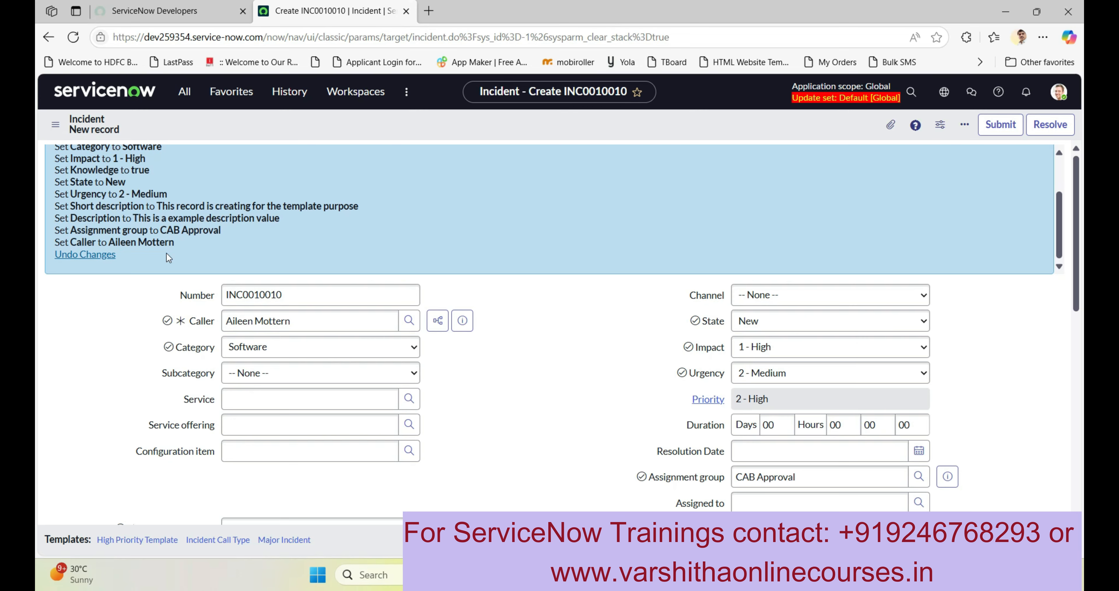
pyautogui.click(107, 257)
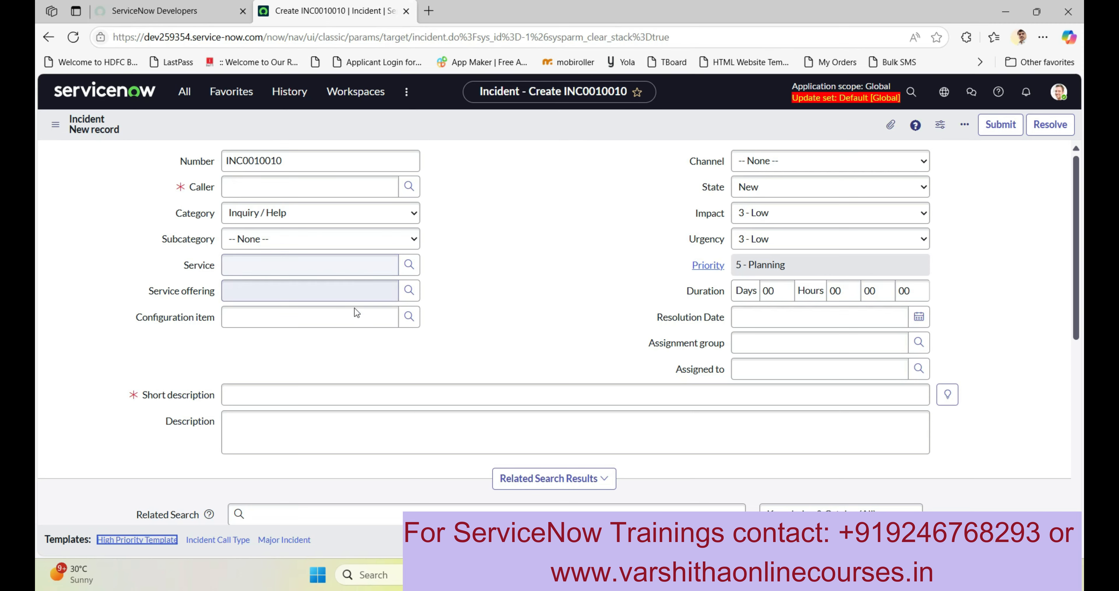
# Fill the incident with the High Priority Template and submit the record.
pyautogui.click(161, 539)
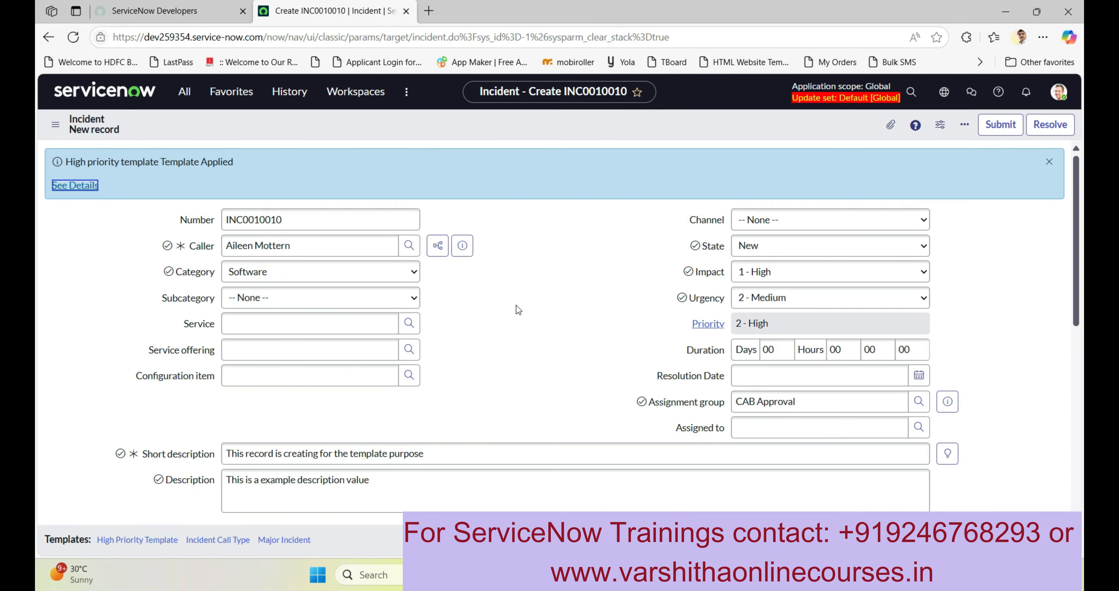
pyautogui.click(995, 129)
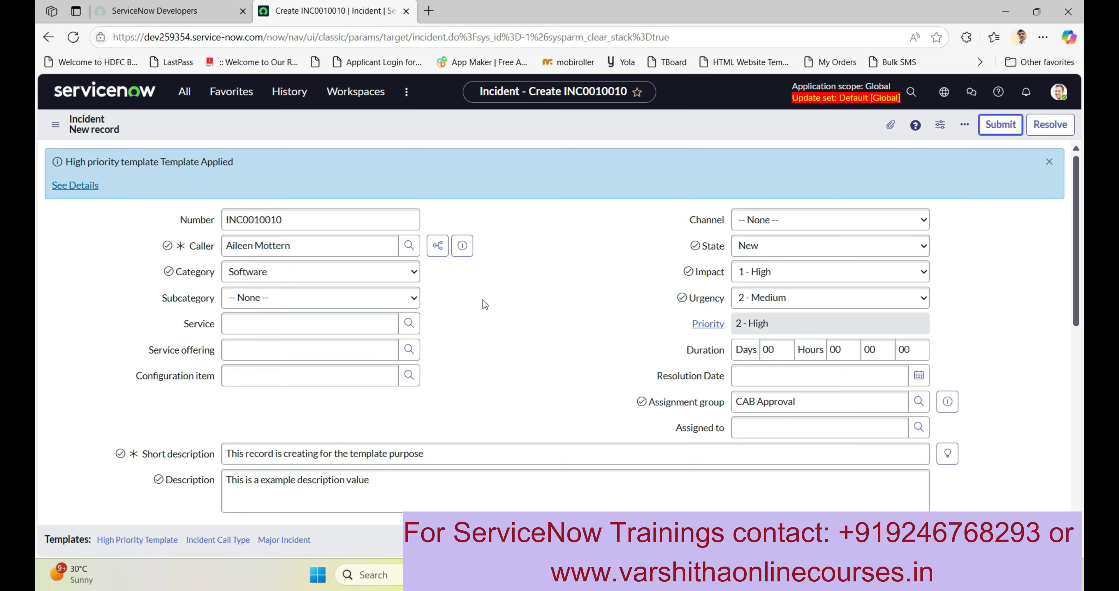